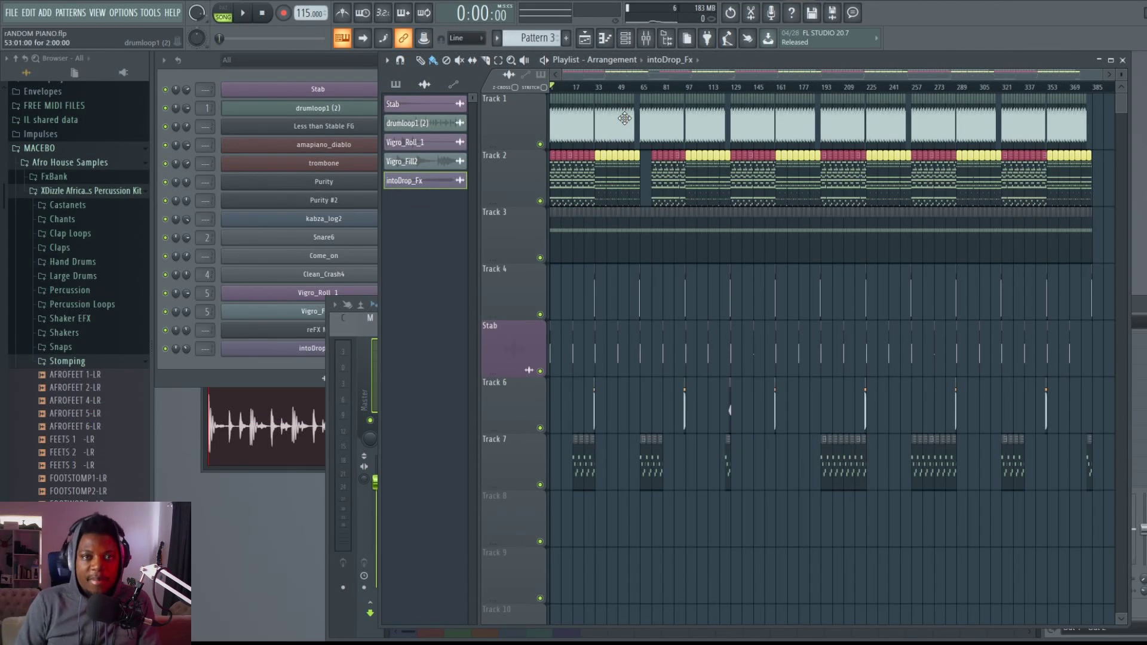
Look over the song arrangement in the playlist, from the whole track layout down to the opening sections
key(F9)
key(alt+Tab)
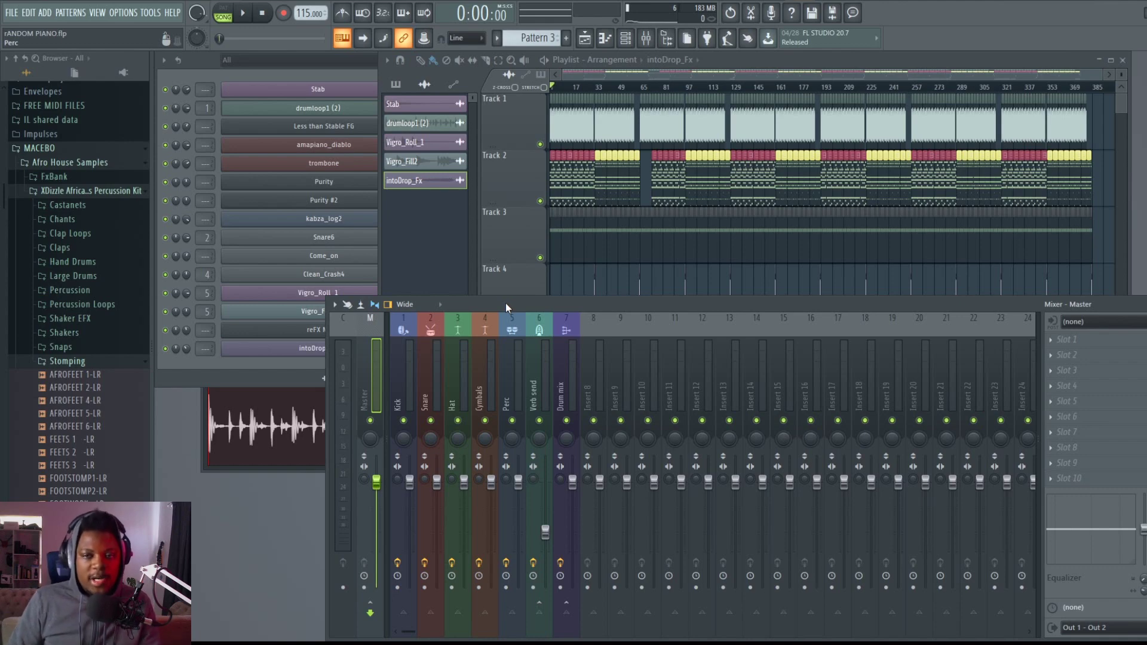
click(730, 55)
scroll(588, 88, up, 2)
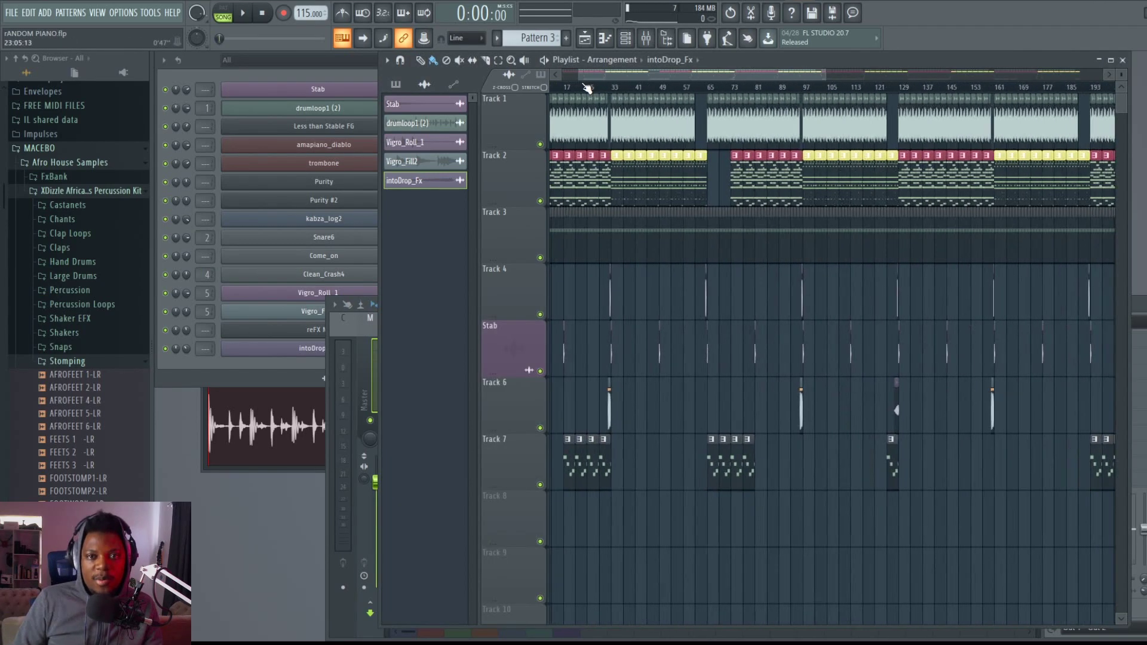
scroll(587, 88, up, 3)
scroll(699, 90, up, 4)
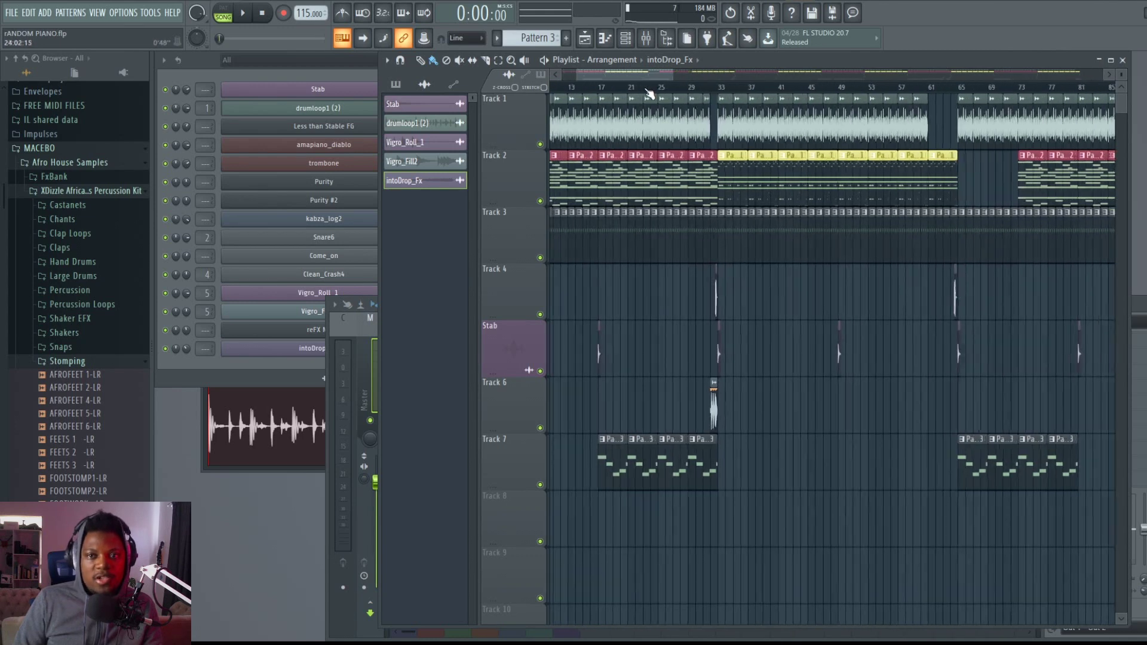
scroll(685, 90, down, 2)
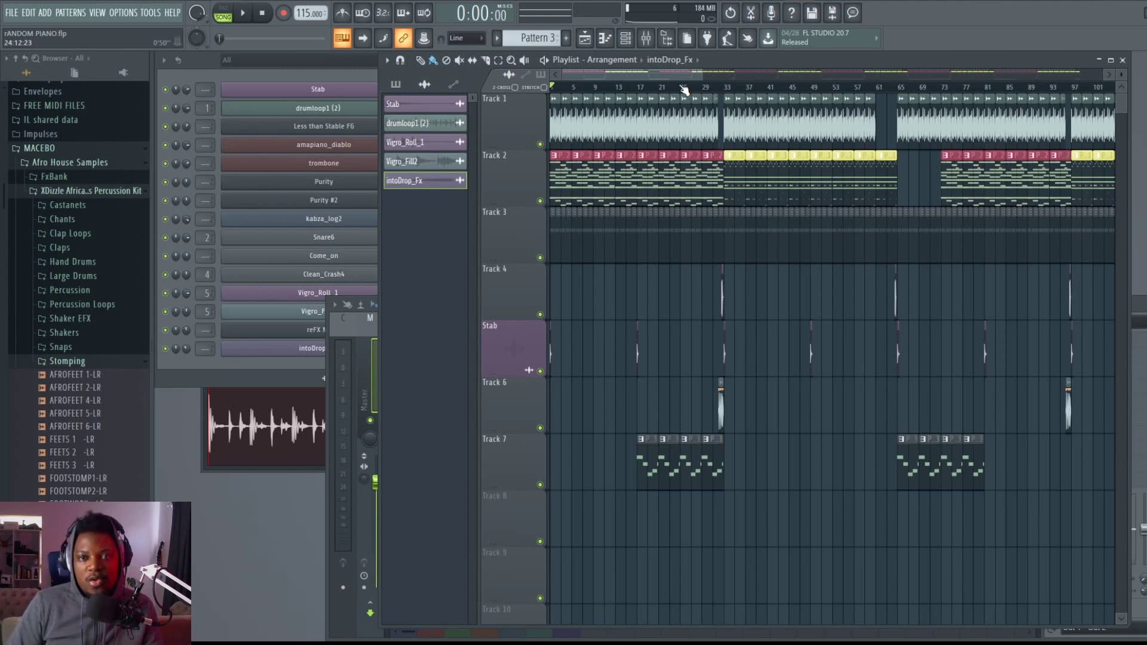
scroll(640, 92, up, 2)
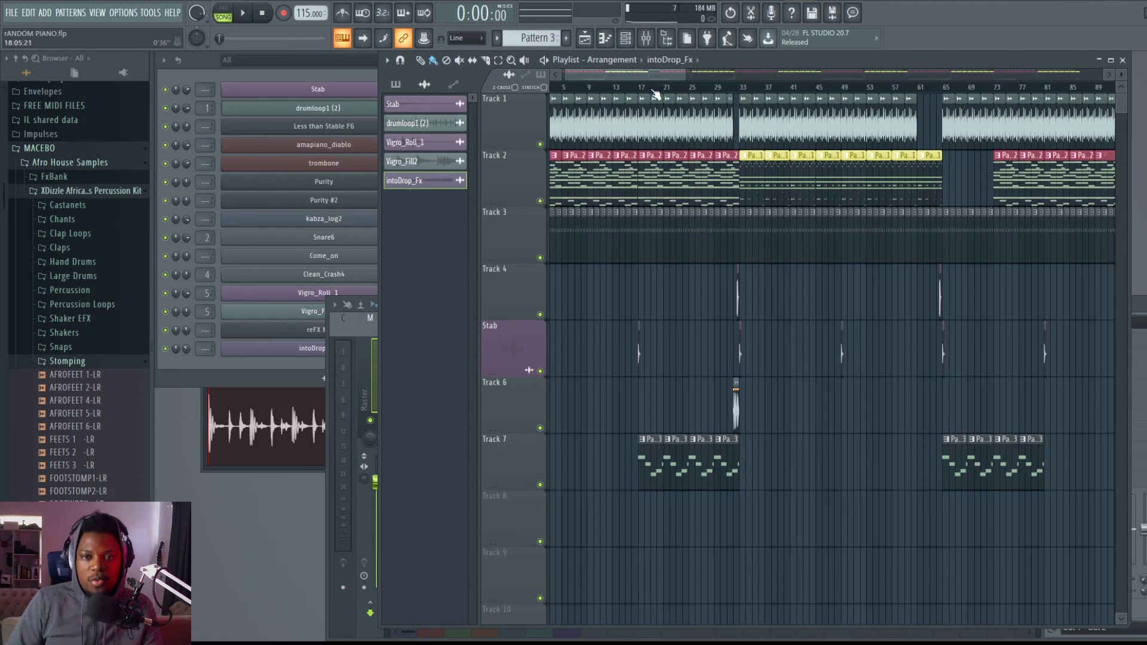
Place the playhead just before bar 17 and arrange the mixer and playlist windows side by side
click(632, 89)
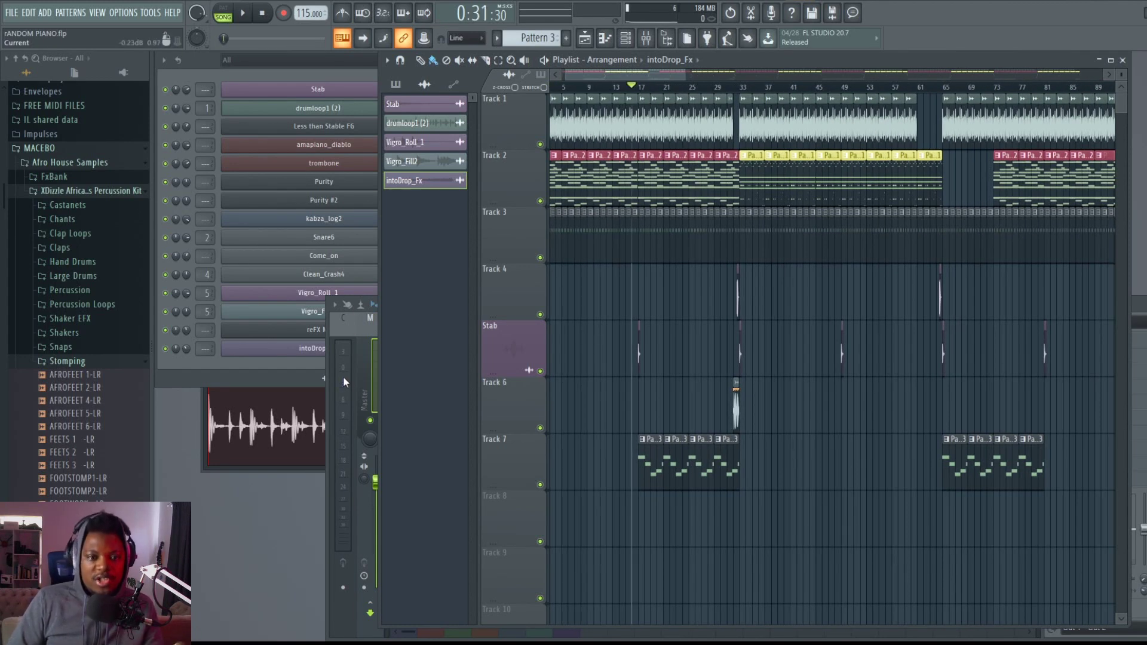
click(365, 375)
drag(497, 300, 332, 306)
key(ctrl+shift+h)
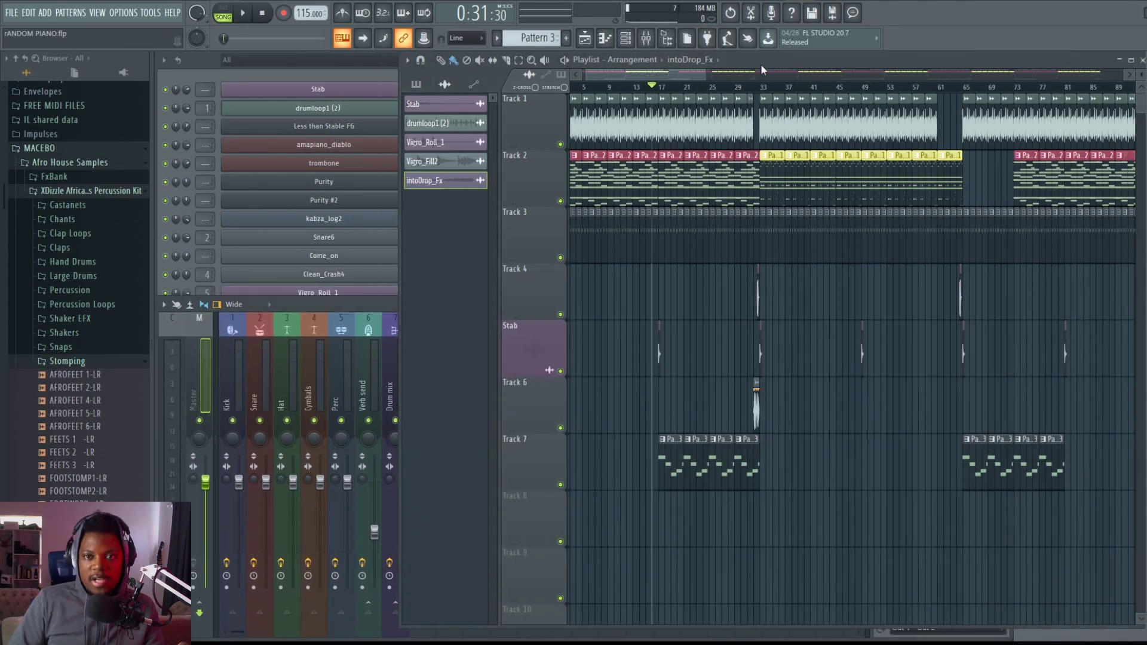
Play the song from the playhead and from just before the drop at bar 33, watching the mixer levels
key(space)
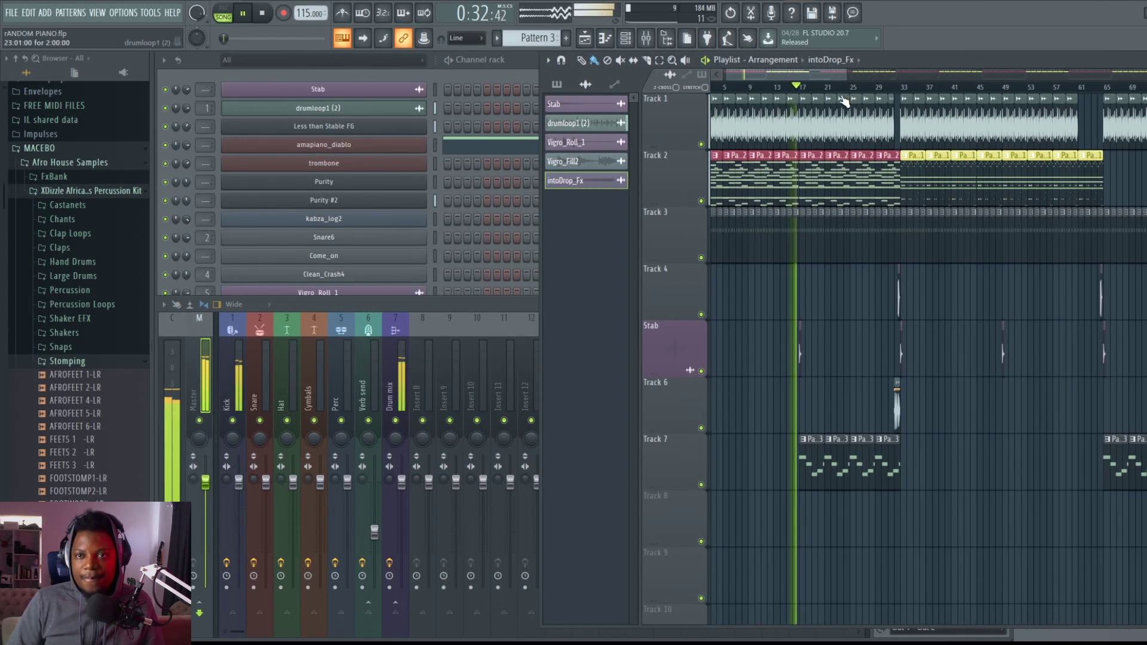
scroll(833, 95, up, 1)
scroll(834, 95, up, 1)
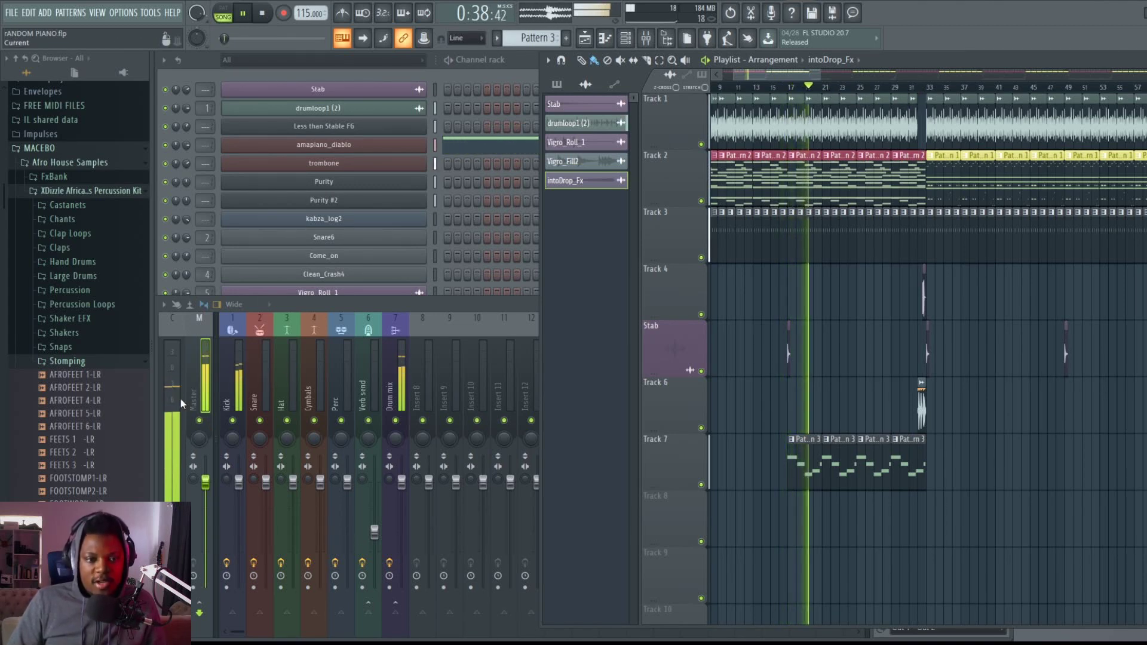
click(917, 94)
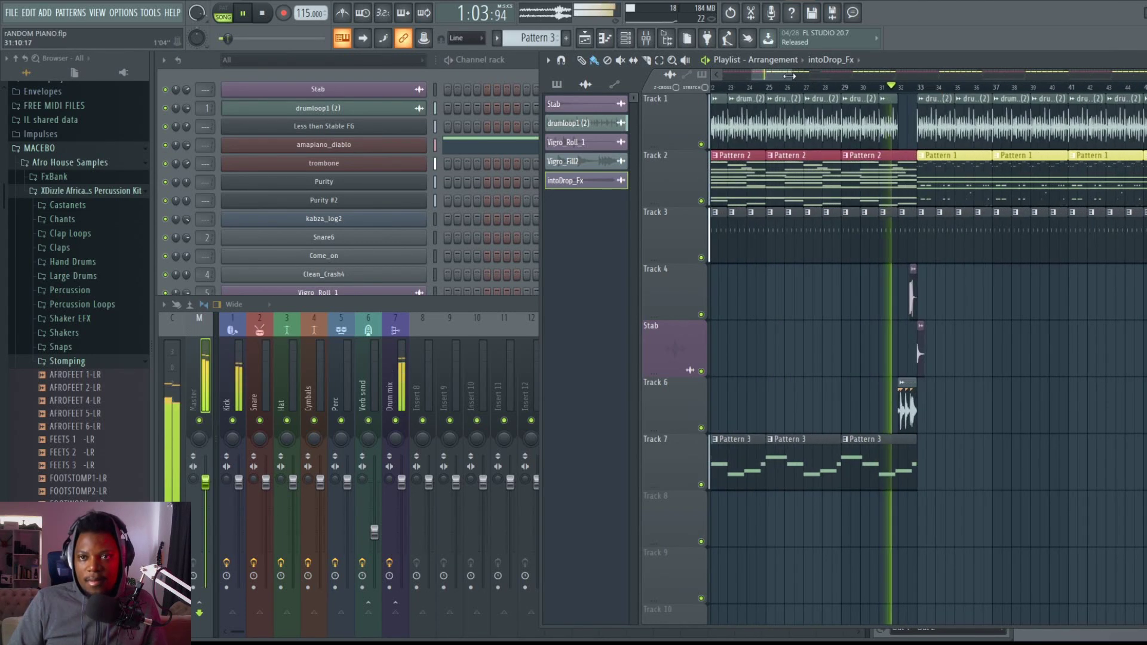
drag(817, 74, 802, 82)
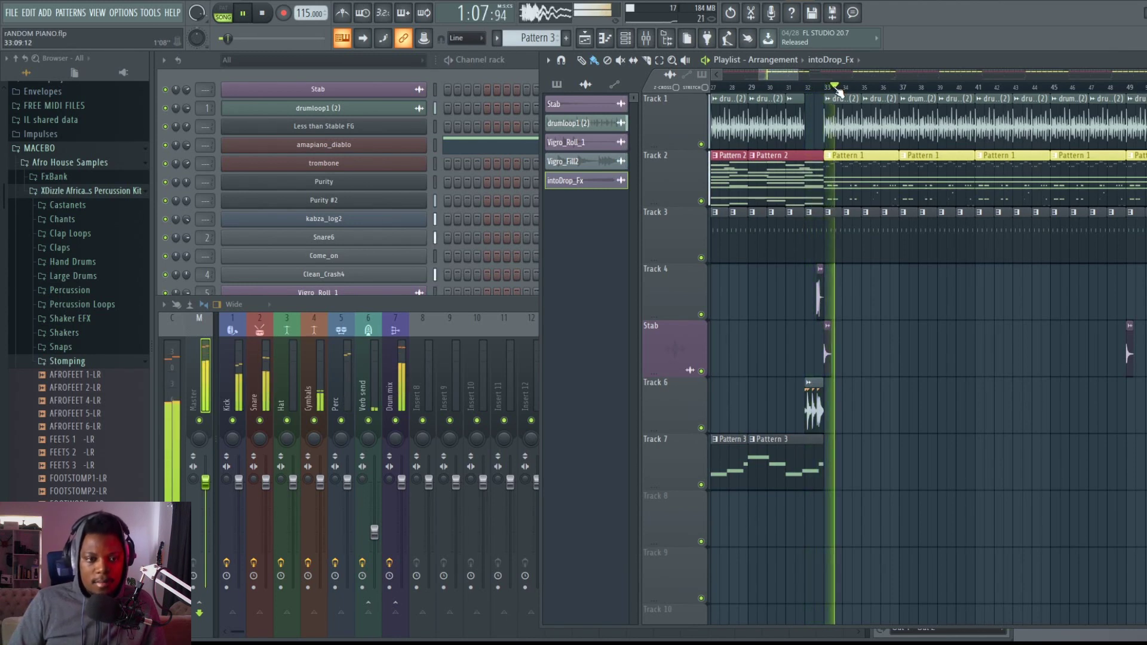
scroll(840, 90, down, 1)
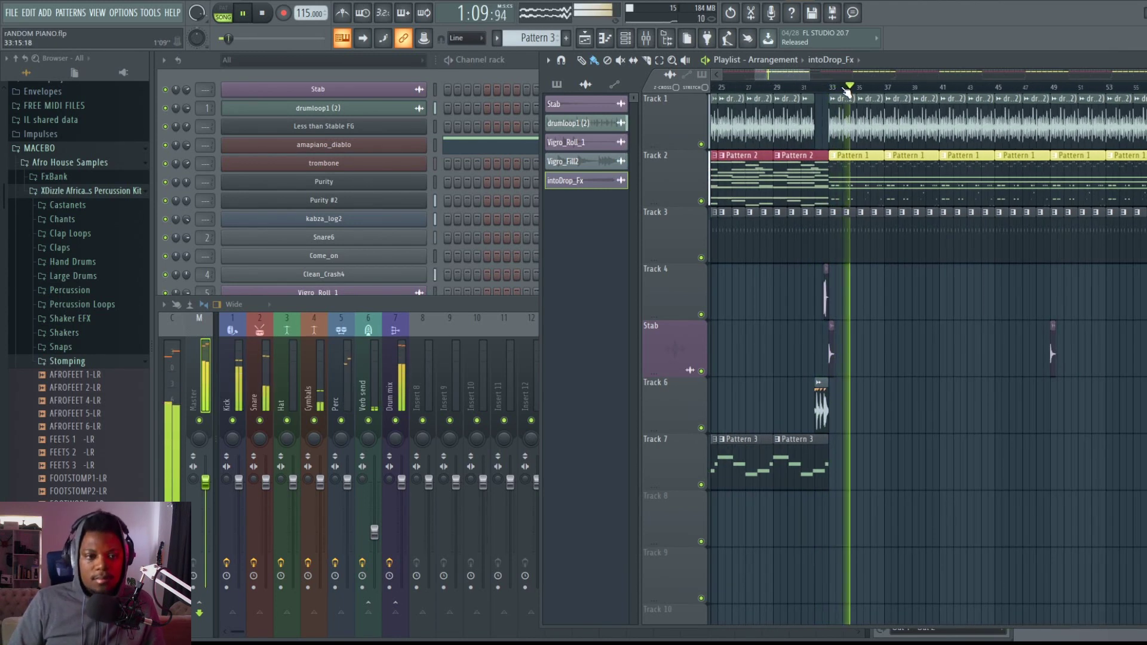
scroll(846, 90, down, 1)
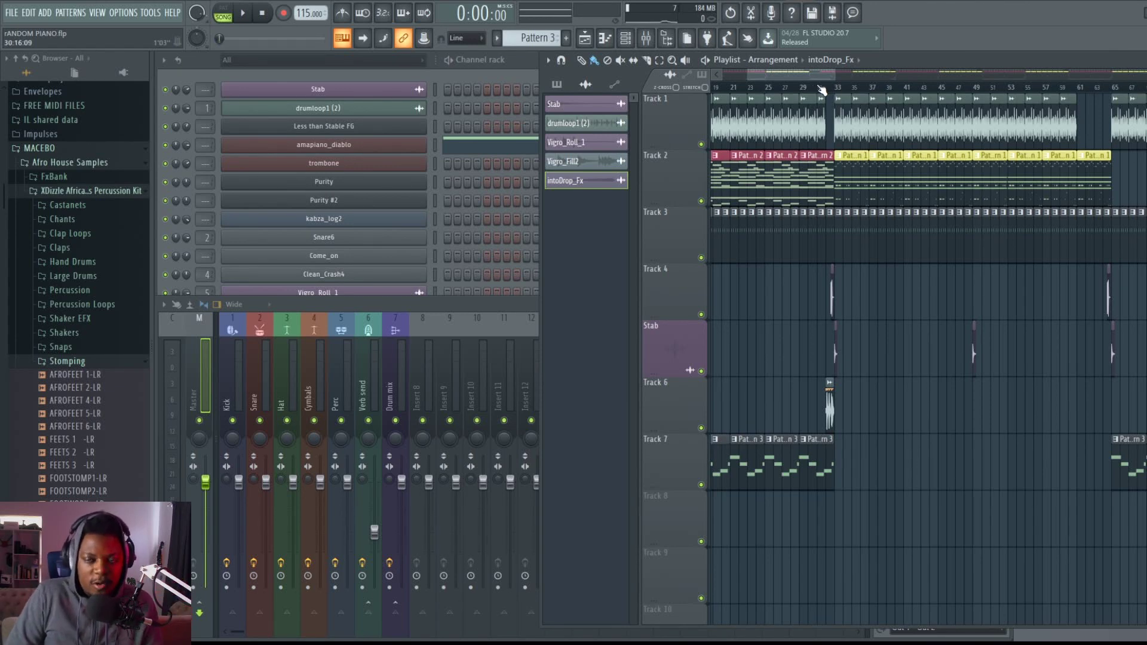
scroll(842, 91, down, 5)
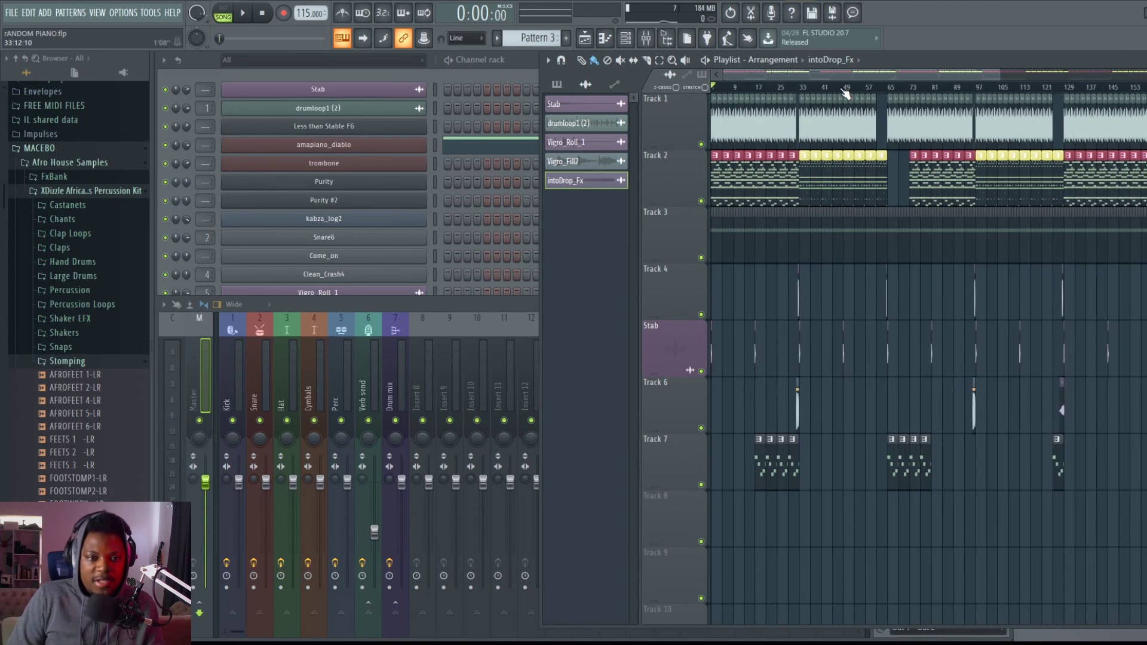
Route the Stab channel and the channels from Less than Stable FG through kabza_log2 to free mixer tracks 8 to 14
click(198, 385)
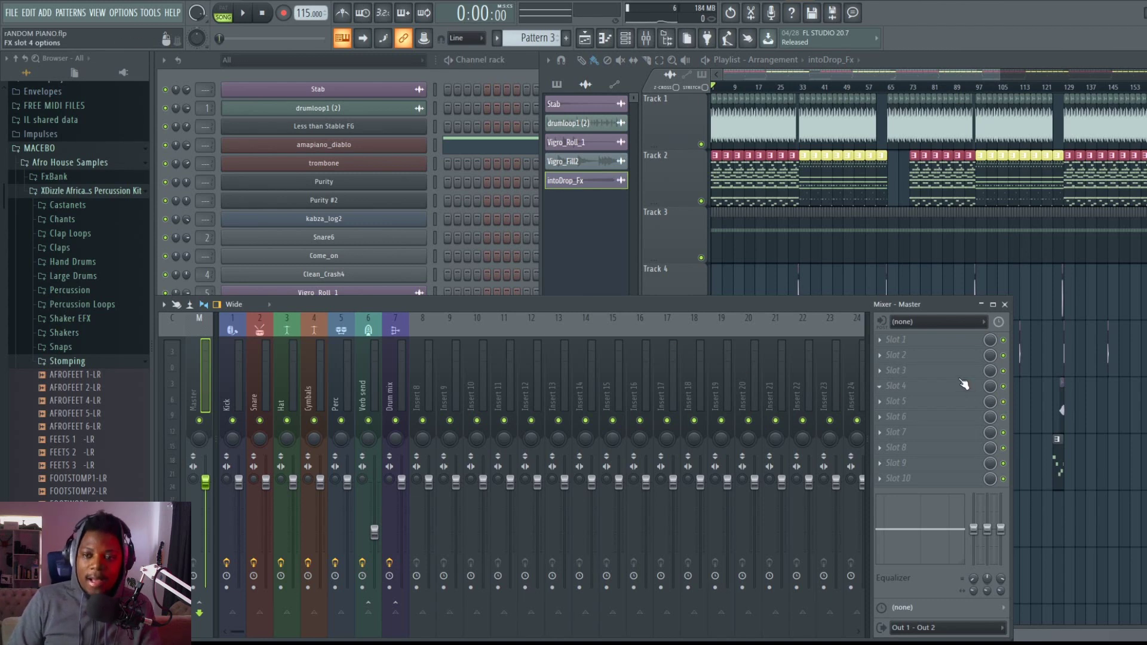
drag(849, 317, 872, 277)
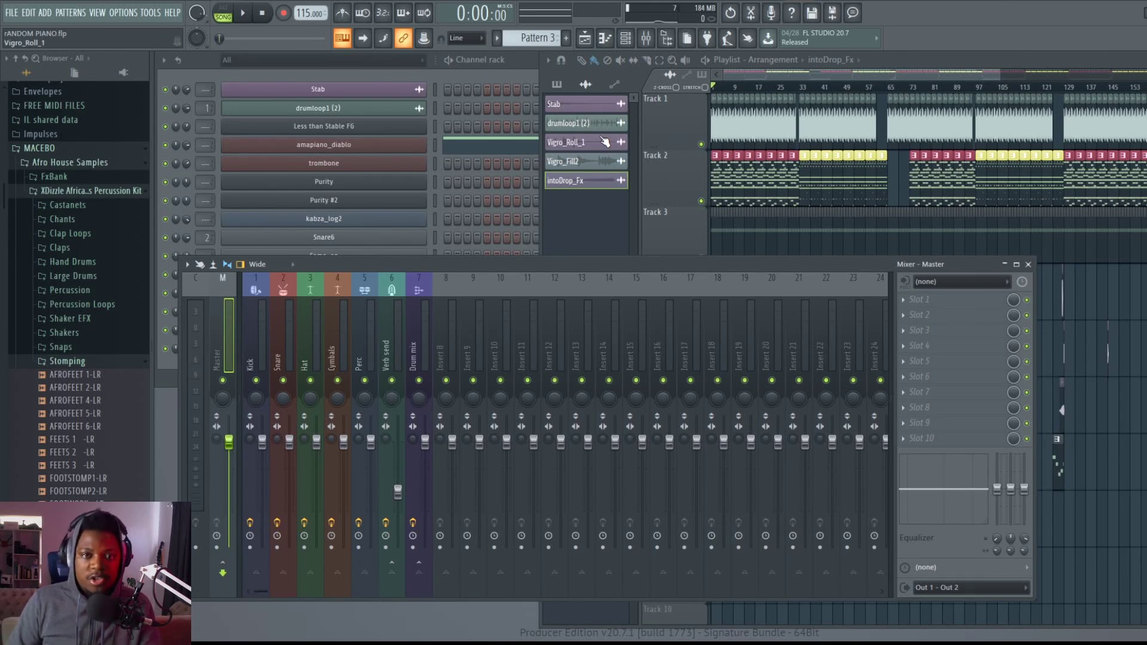
key(F6)
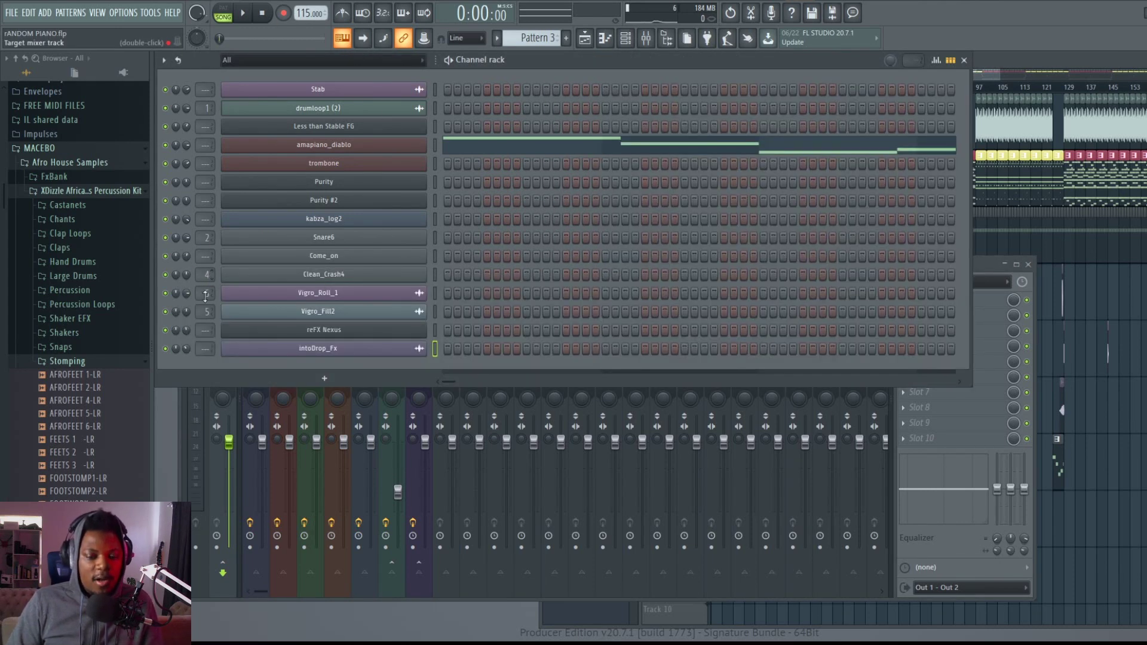
scroll(206, 293, up, 5)
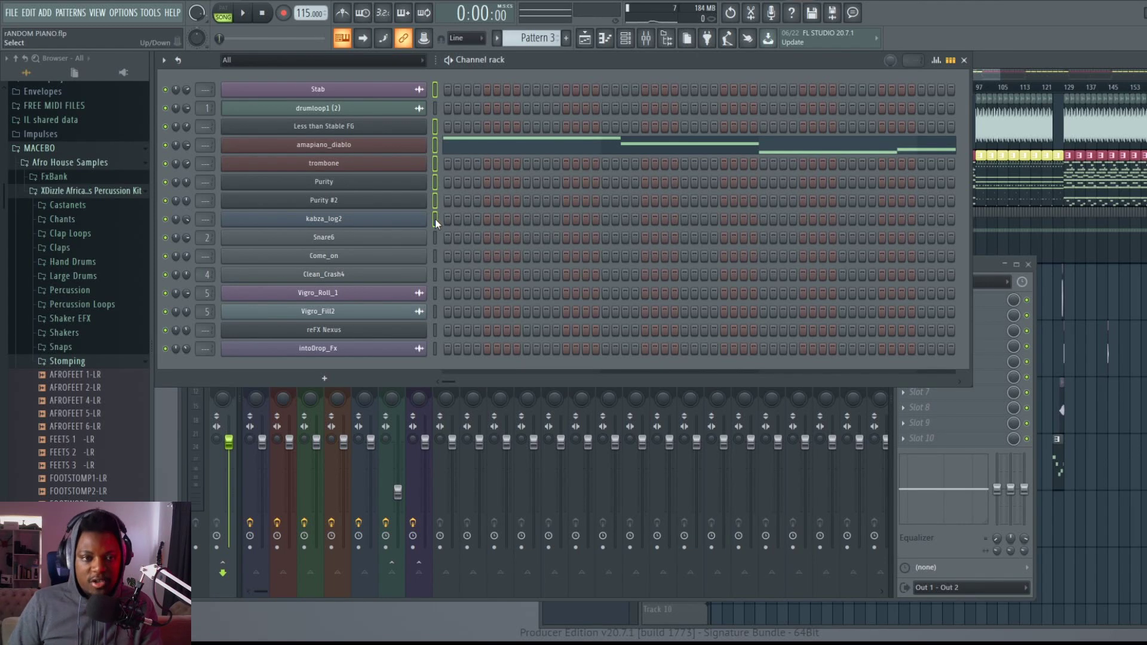
key(ctrl+l)
Route the Come_on, reFX Nexus and intoDrop_Fx channels to free mixer tracks 15 to 17
click(435, 256)
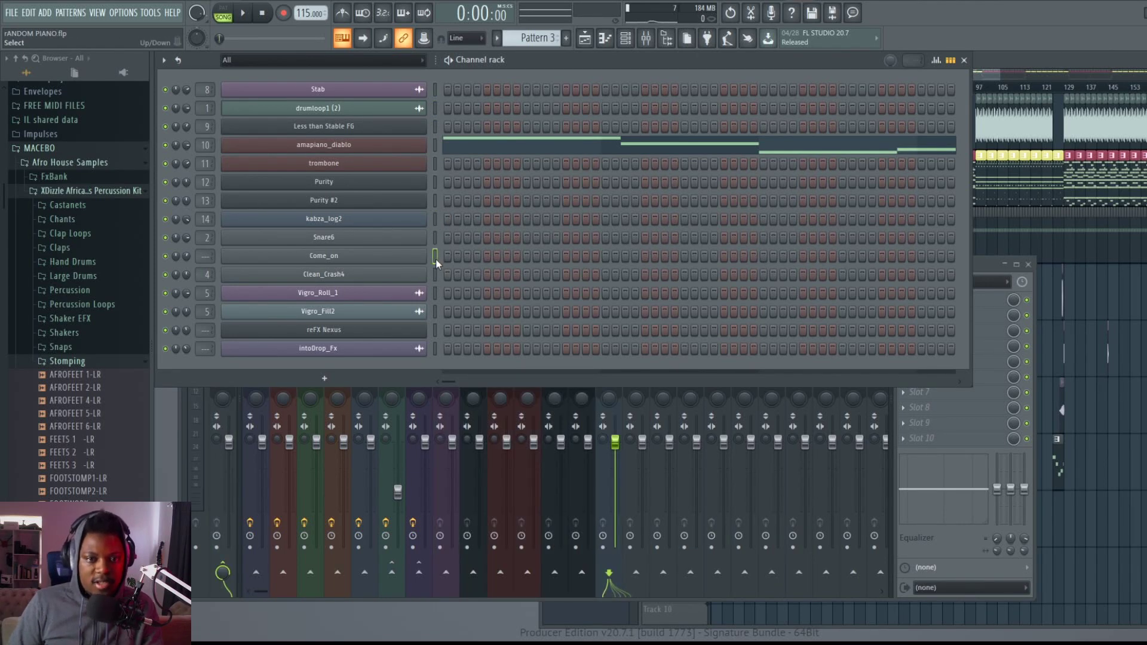
key(ctrl+l)
click(436, 331)
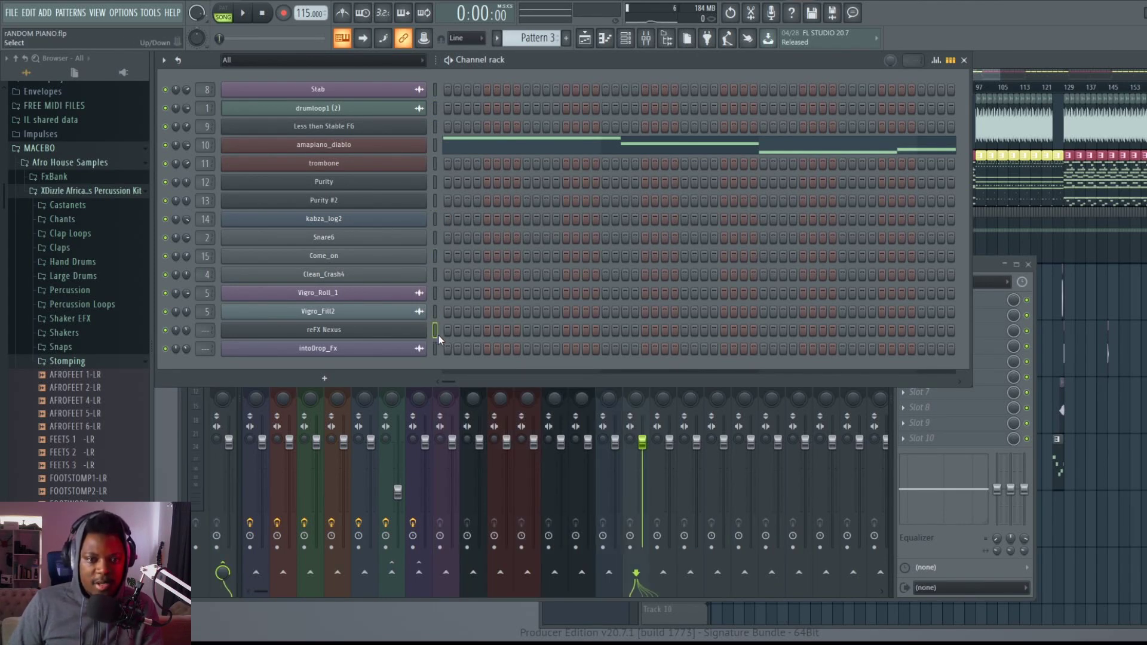
key(ctrl+l)
Check the newly routed Come_on, trombone and intoDrop_Fx tracks in the mixer
click(981, 263)
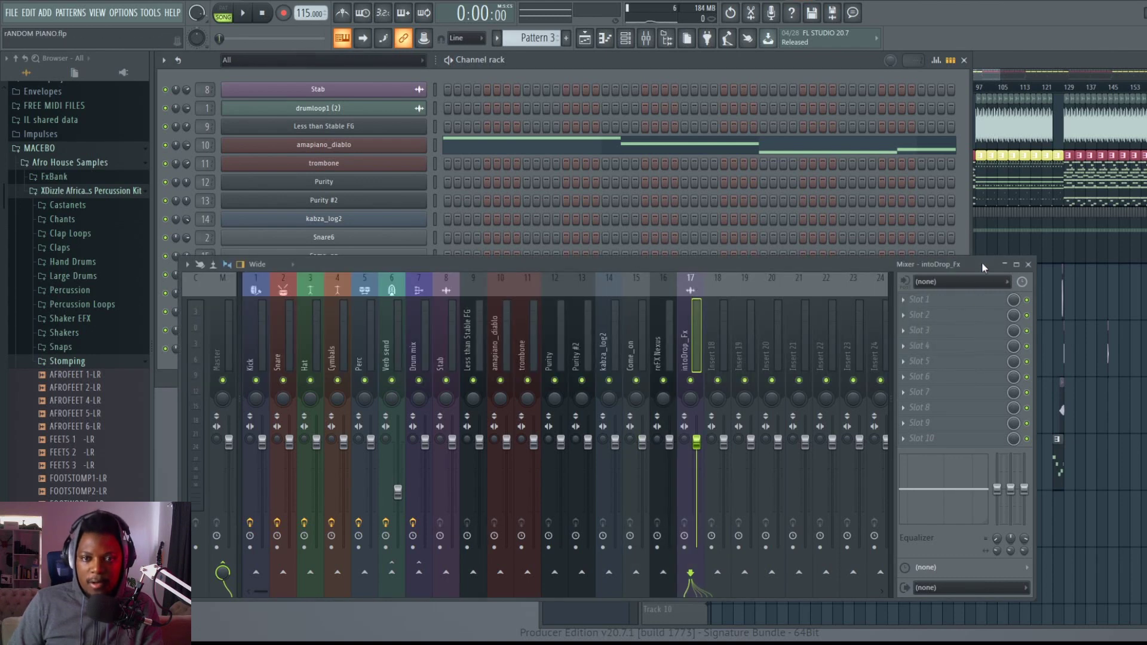
click(637, 334)
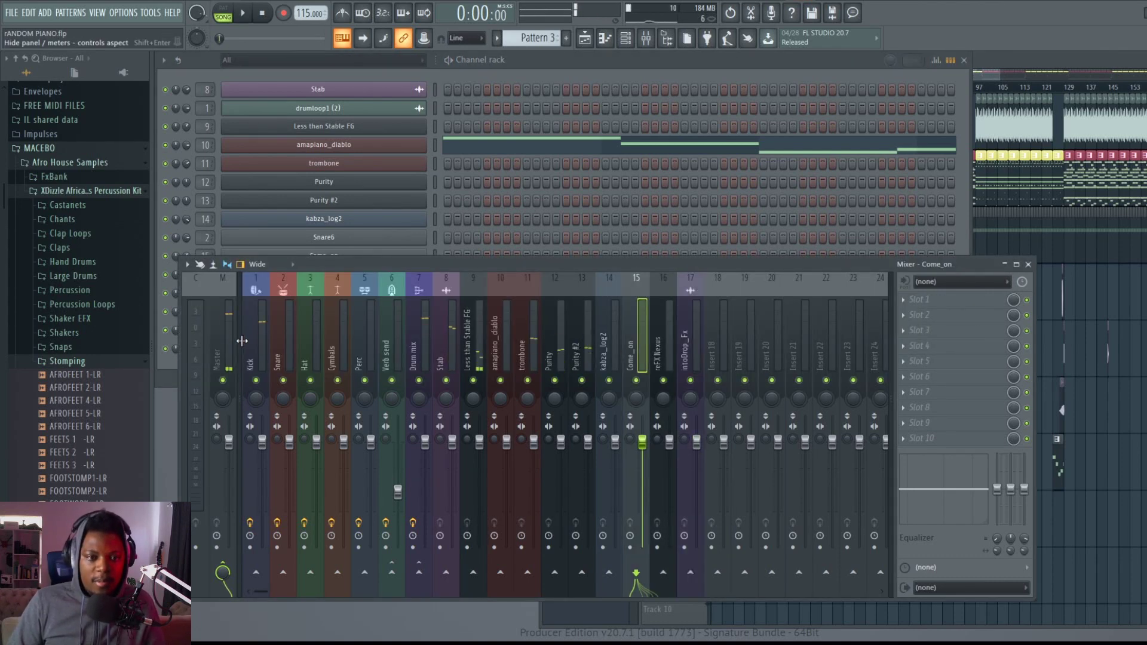
click(529, 343)
click(690, 346)
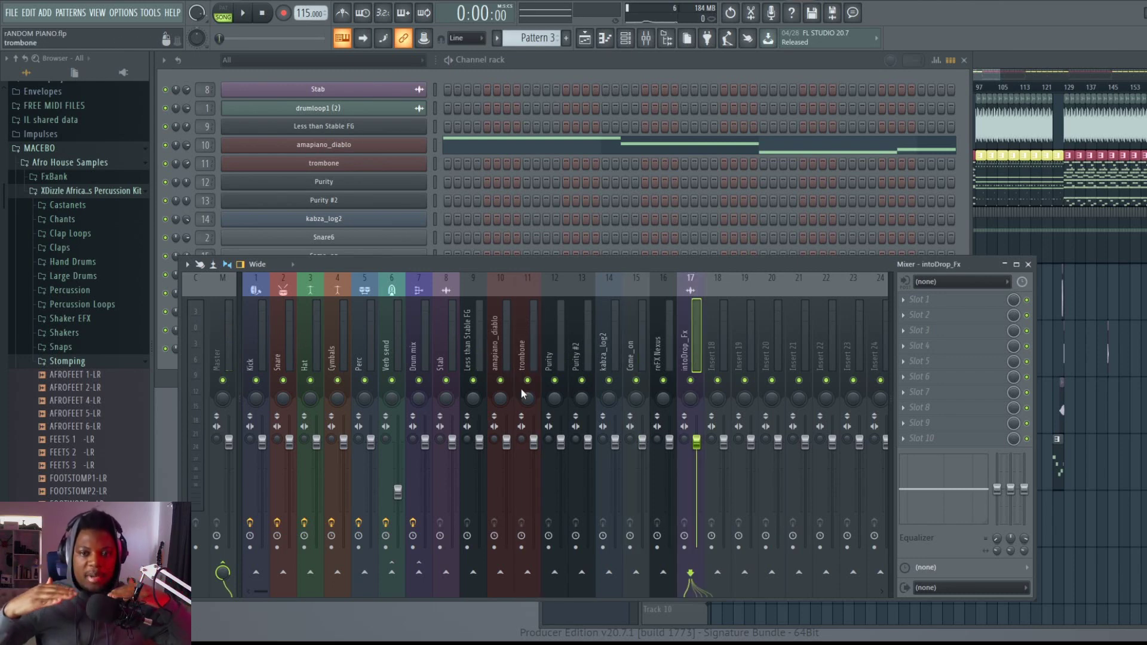
Select all mixer tracks from Kick to intoDrop_Fx, lower their faders together, and clear the multiple selection
click(258, 354)
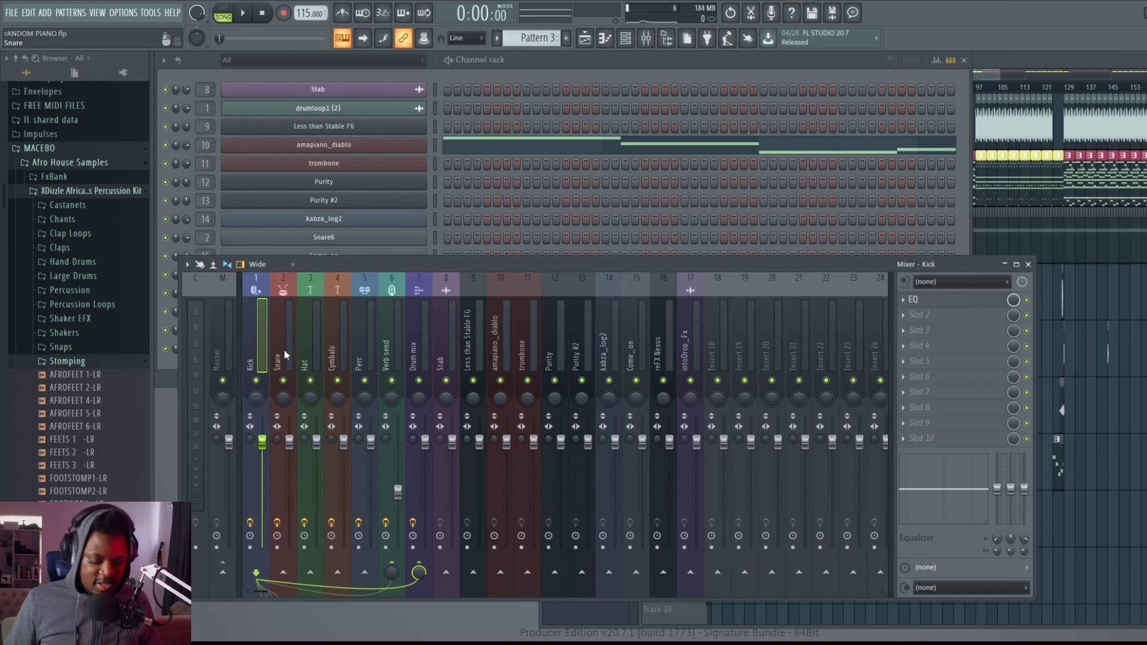
drag(288, 348, 682, 357)
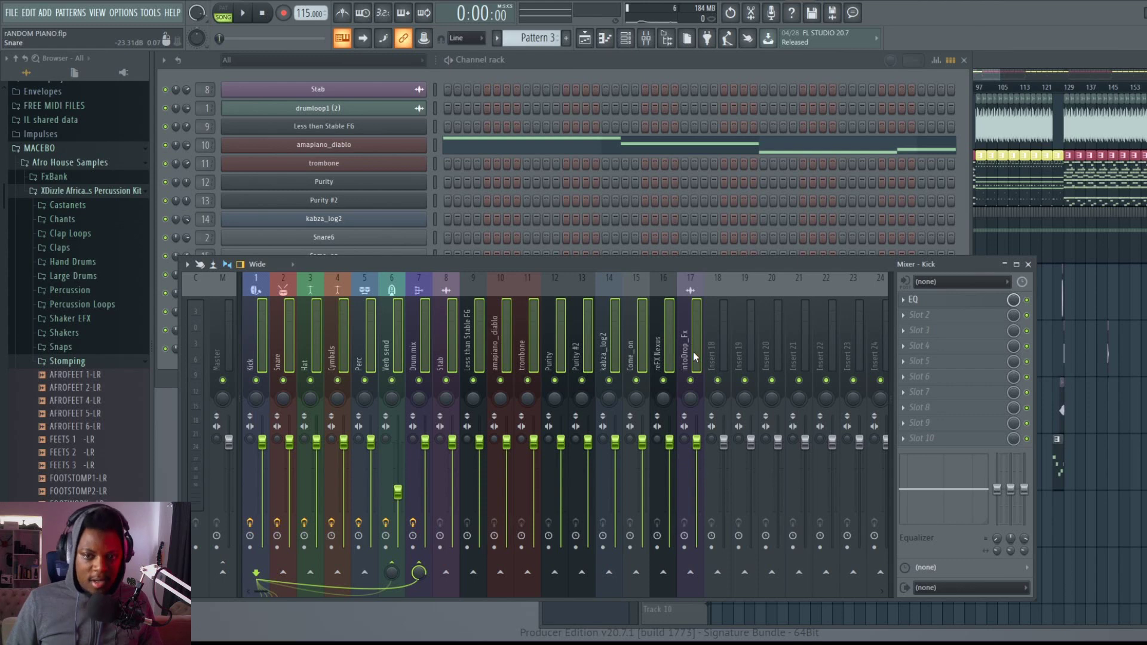
drag(697, 442, 696, 496)
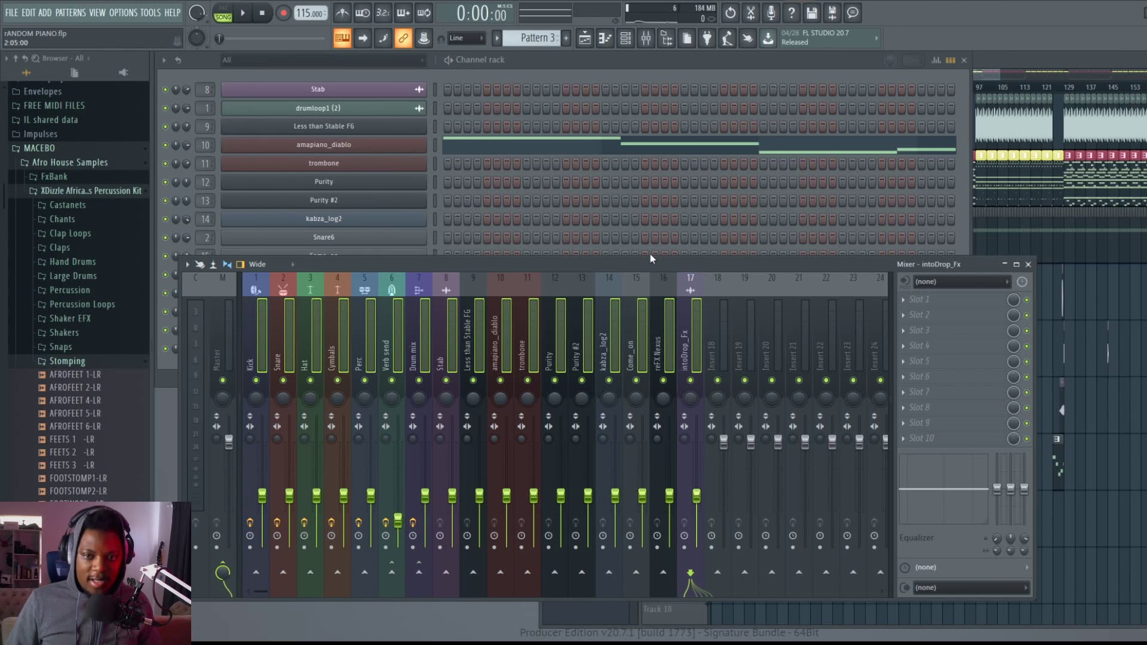
click(661, 335)
click(697, 334)
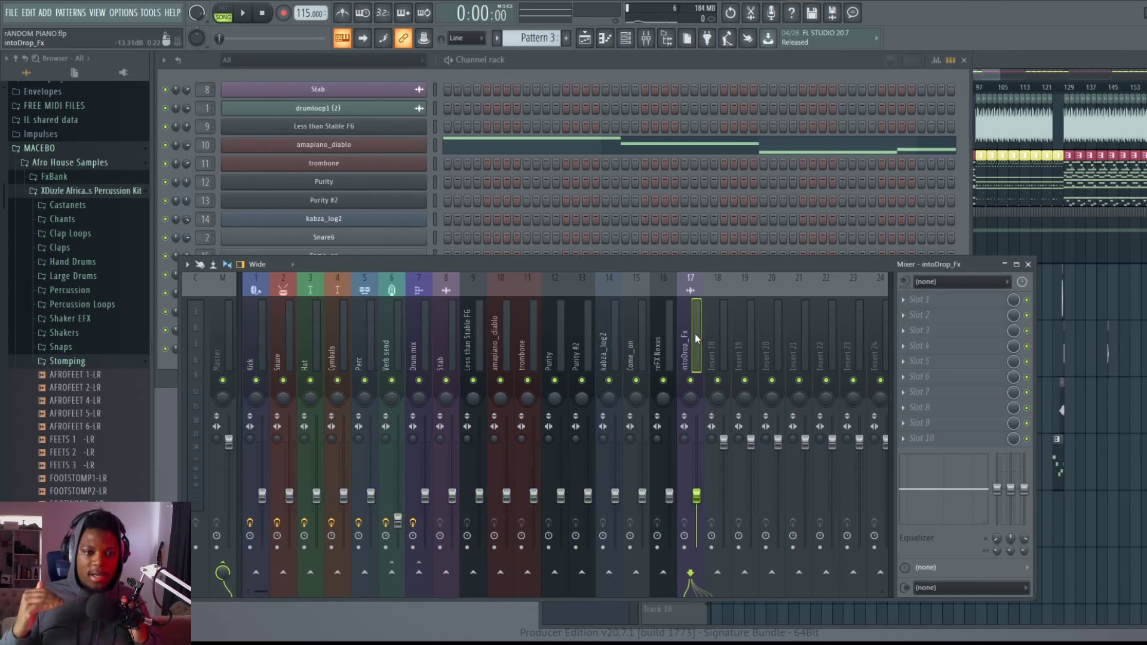
Try lowering the Master track's fader and return it to its original level
click(229, 443)
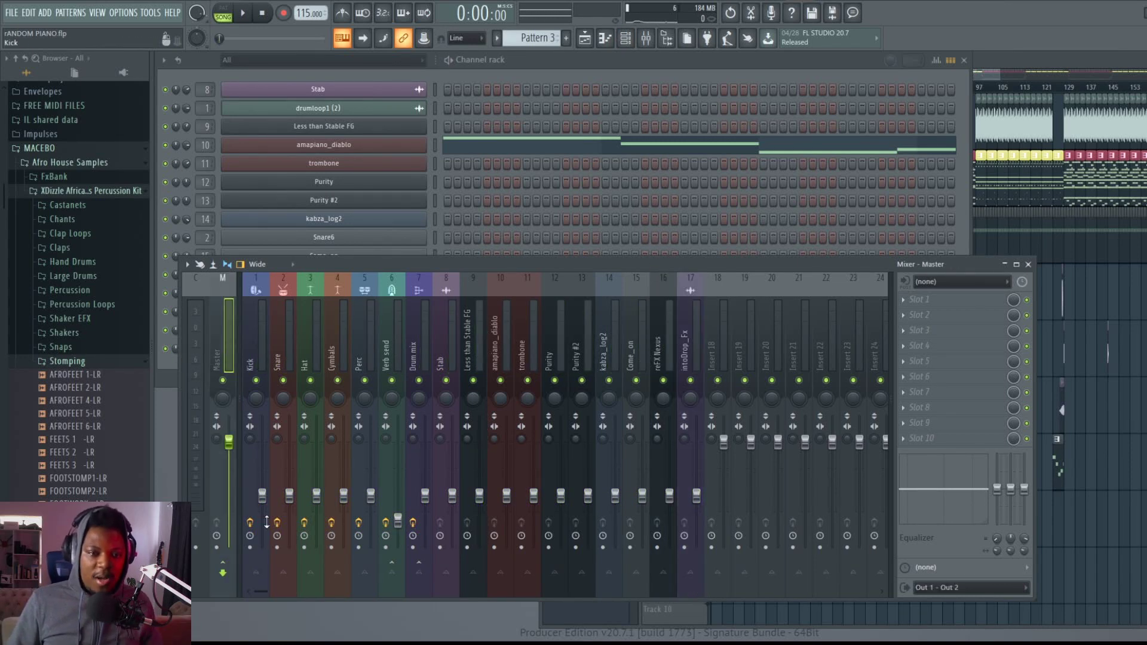
drag(234, 451, 236, 497)
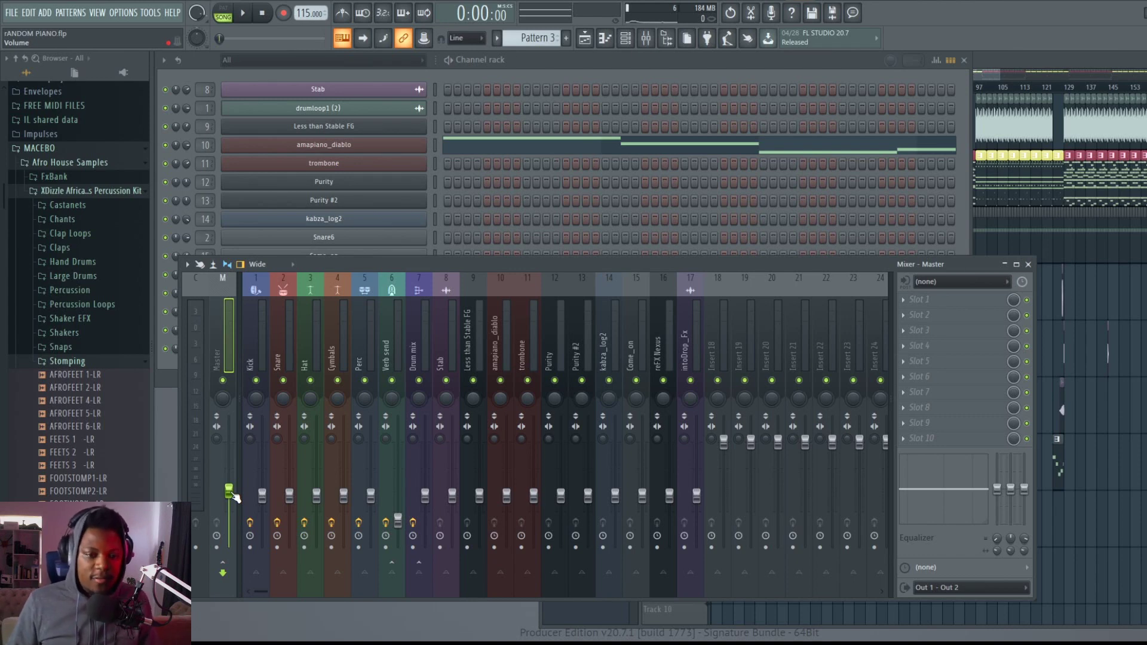
drag(235, 498, 234, 445)
Play the song and jump to the section after bar 33 to check the Master level, and stop playback
key(space)
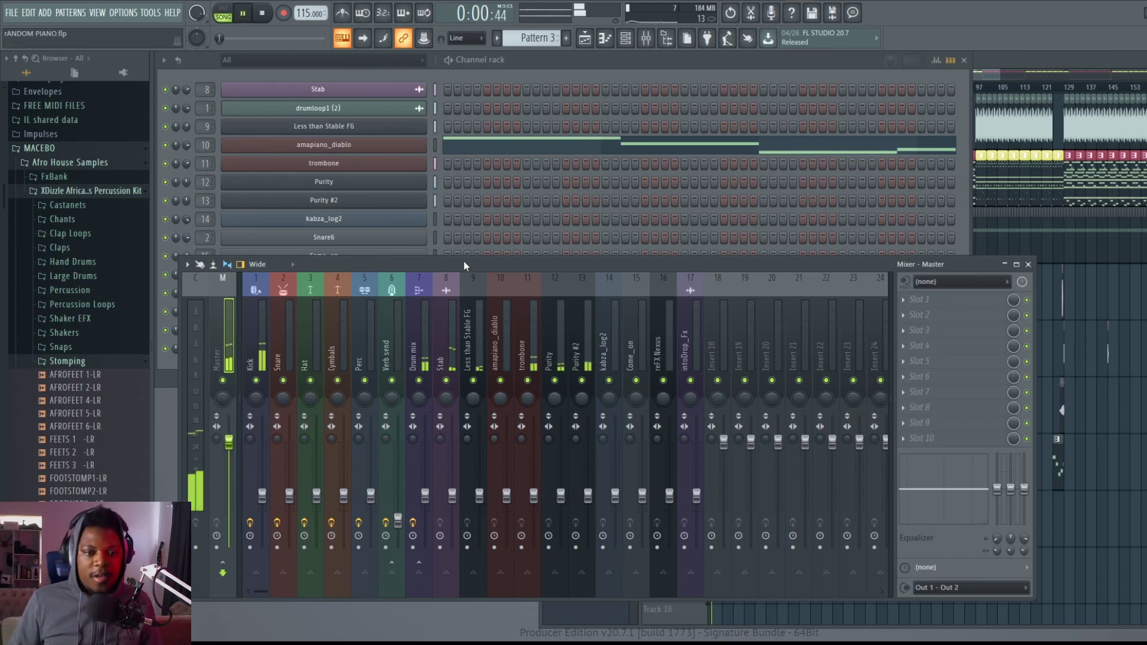
click(1030, 65)
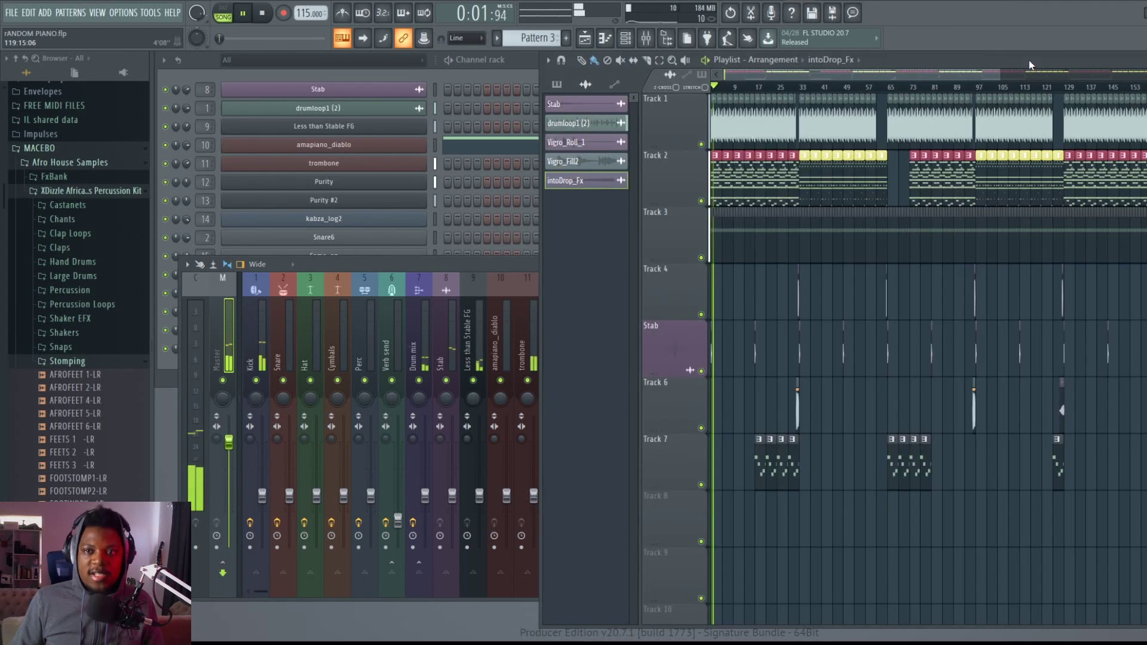
click(814, 89)
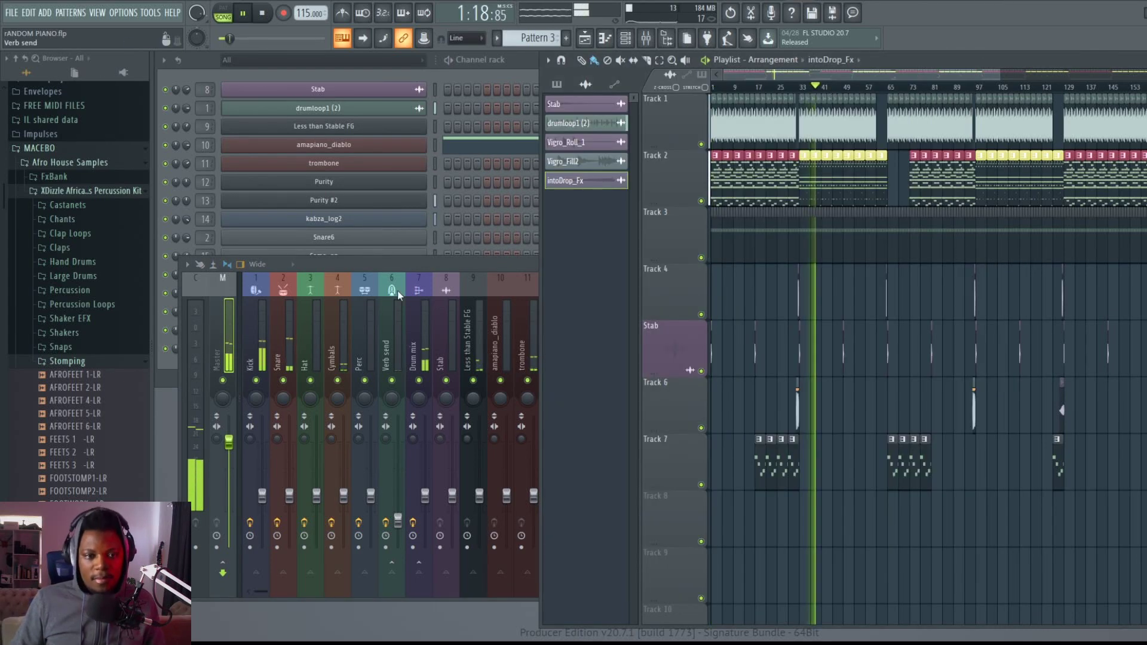
click(229, 346)
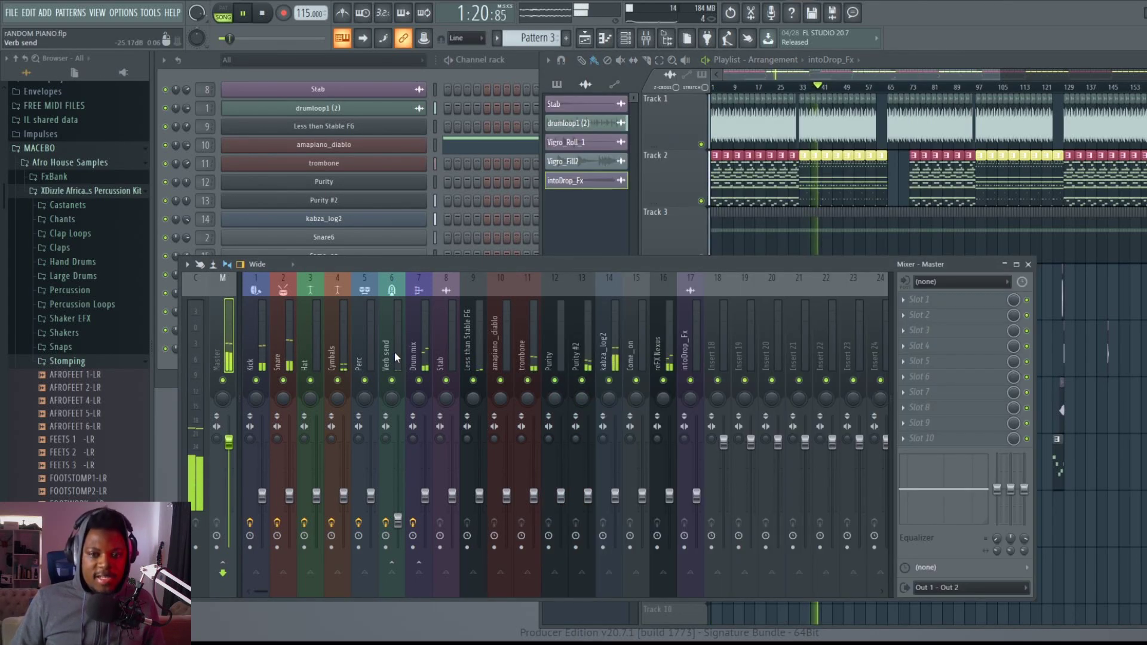
key(space)
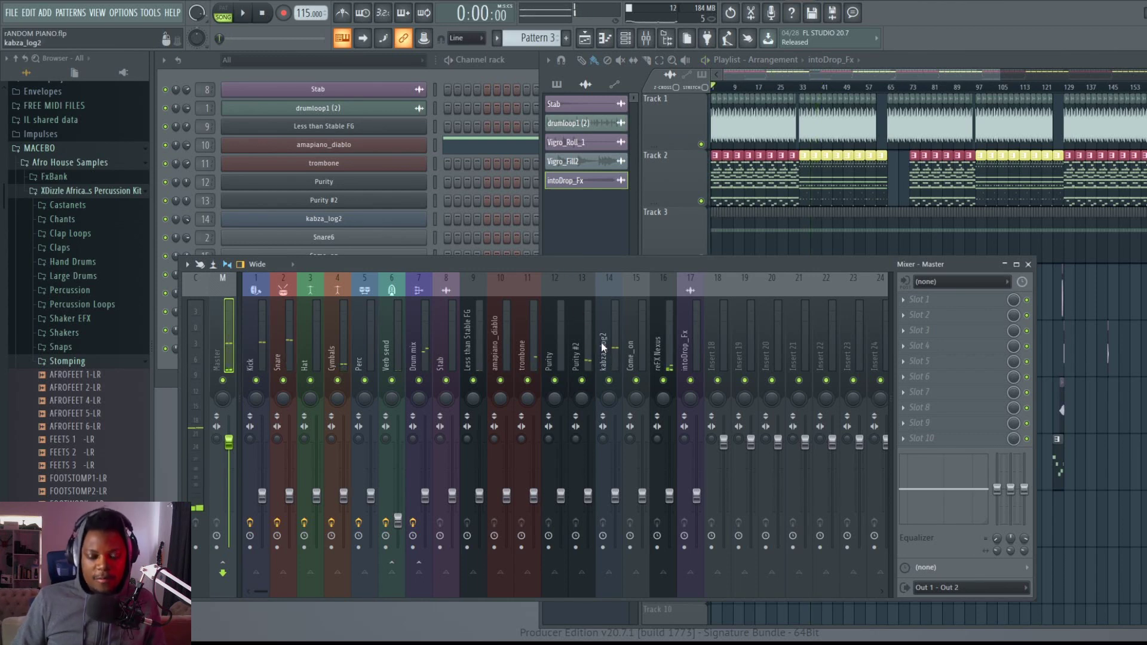
Move the mixer window down to uncover more of the channel rack
click(614, 352)
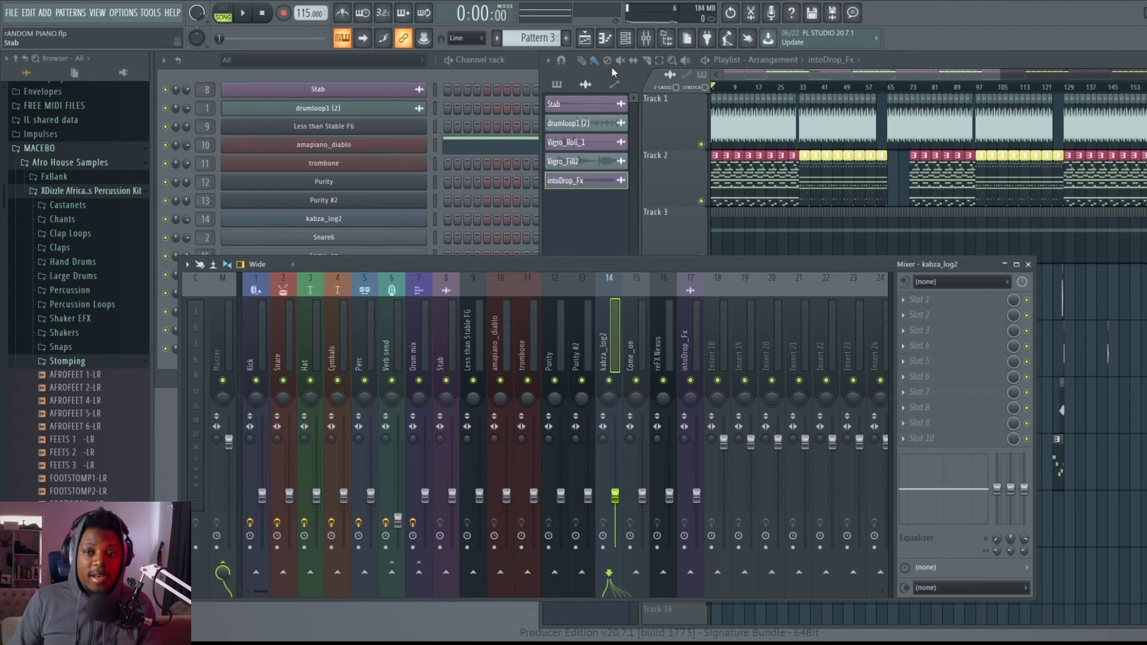
click(913, 59)
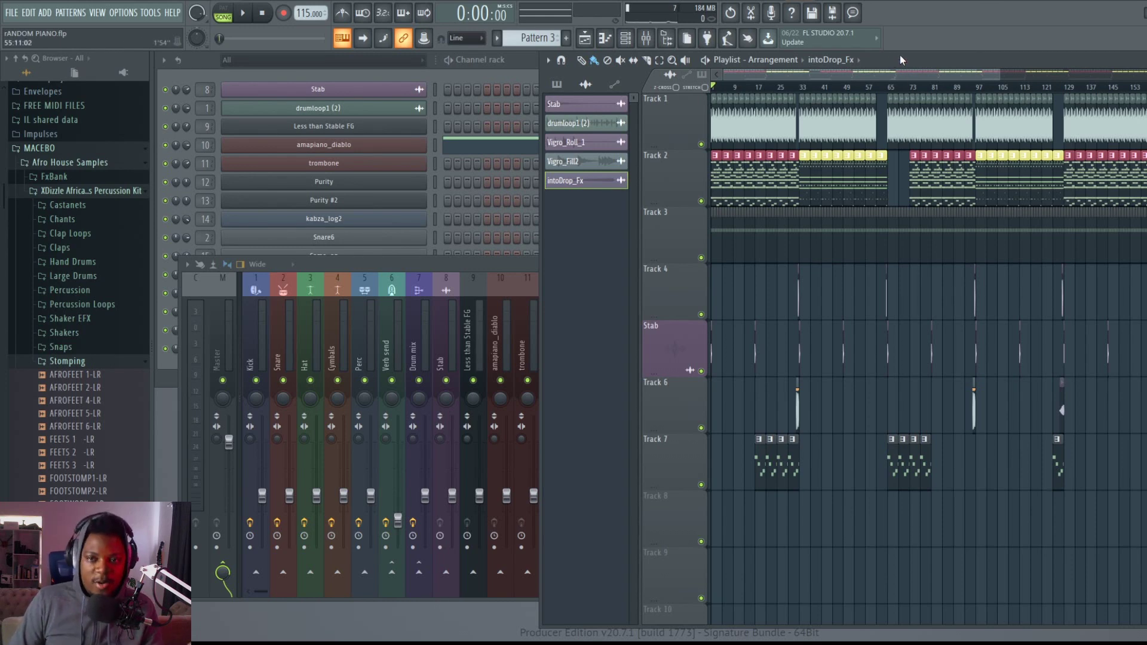
double_click(522, 267)
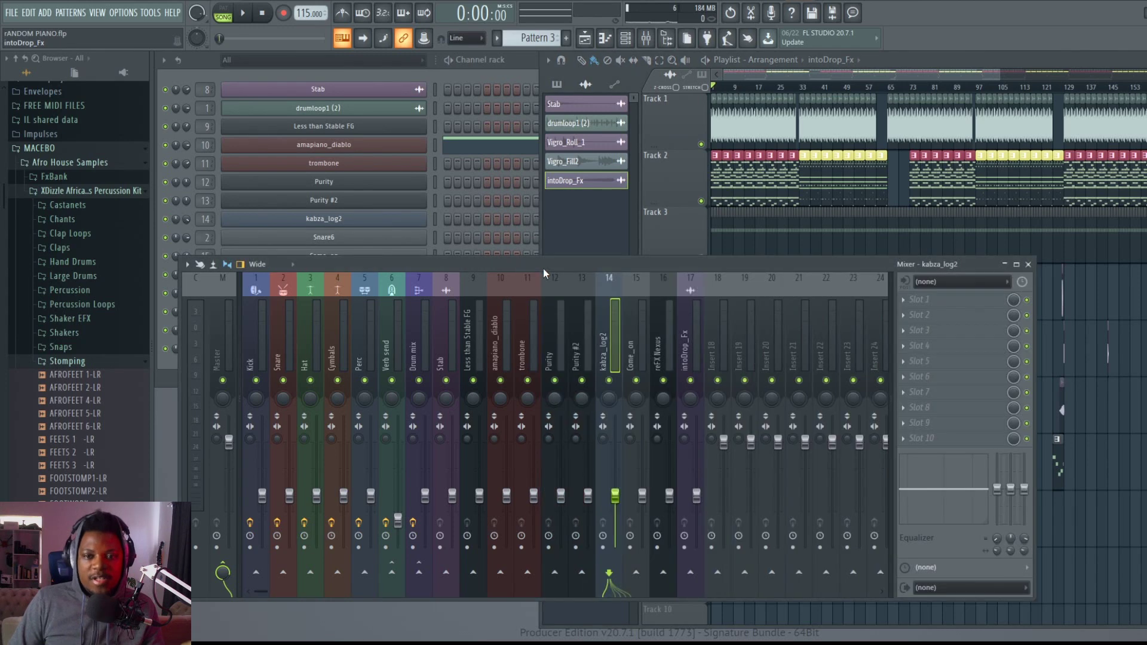
drag(578, 264, 556, 306)
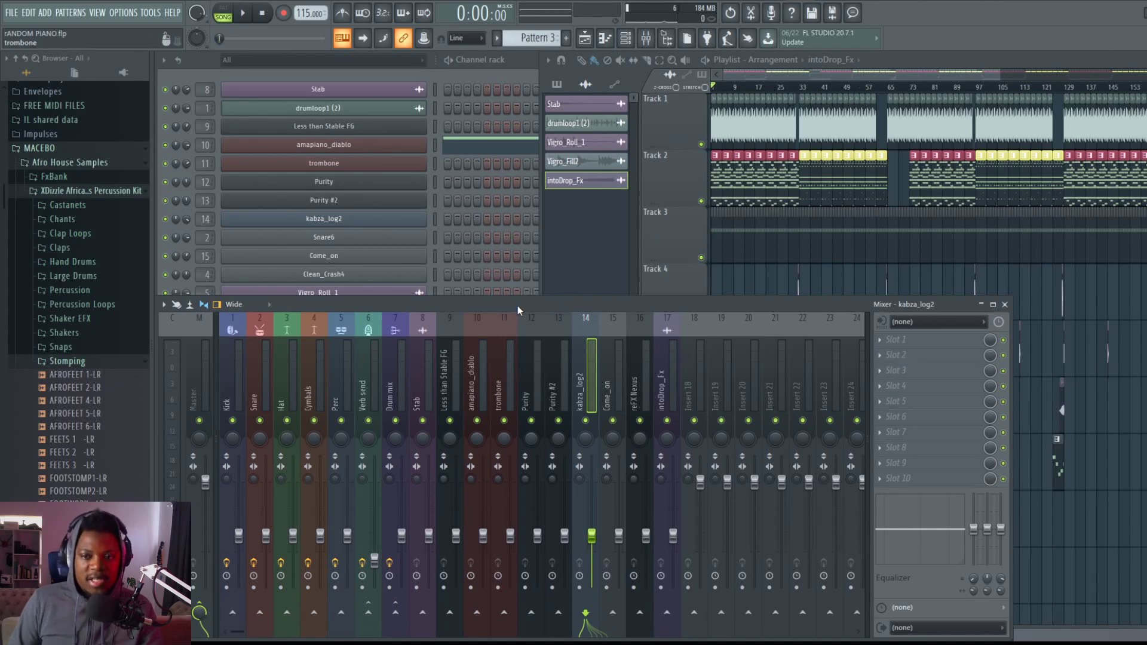
Load Fruity Parametric EQ 2 into the Master track's first effect slot
click(206, 382)
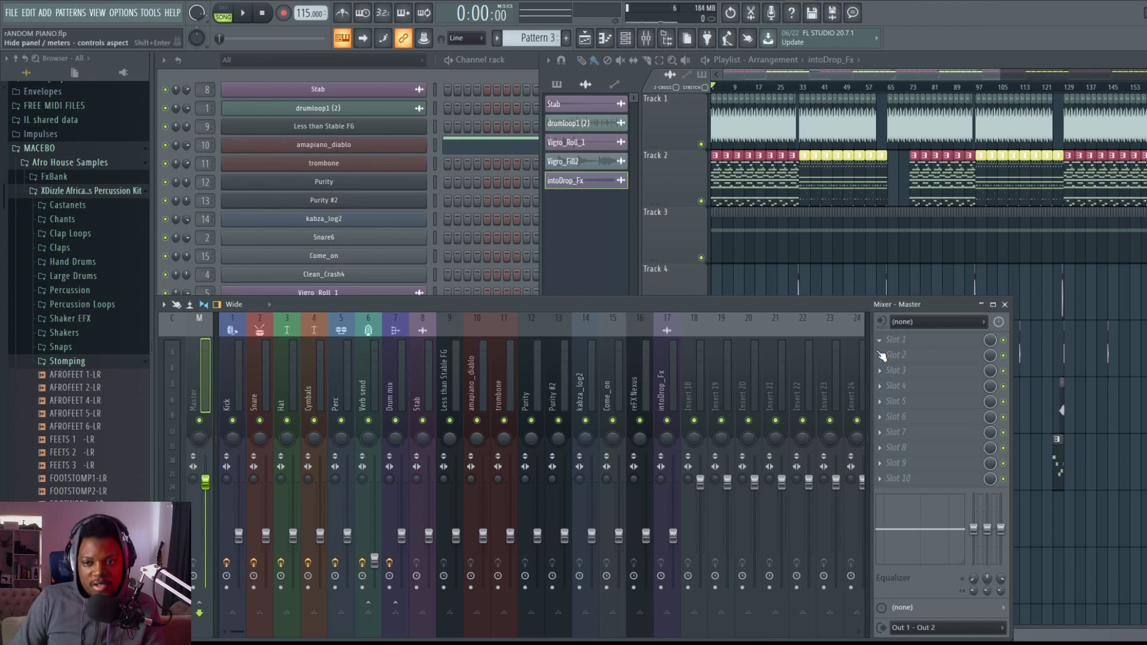
click(899, 342)
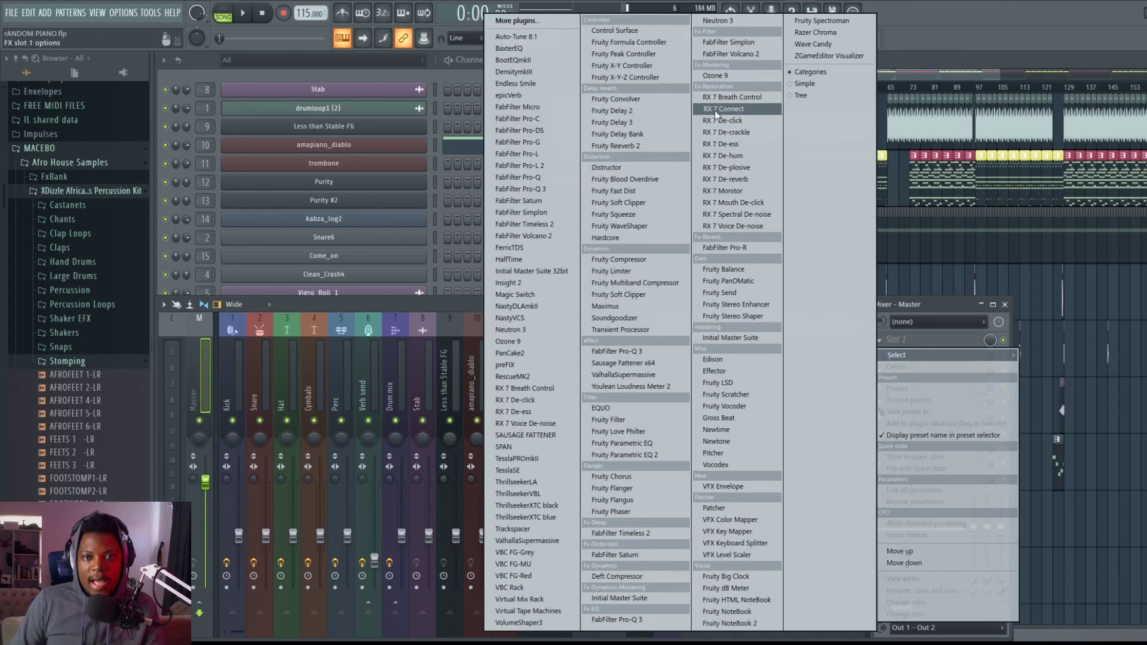
click(648, 453)
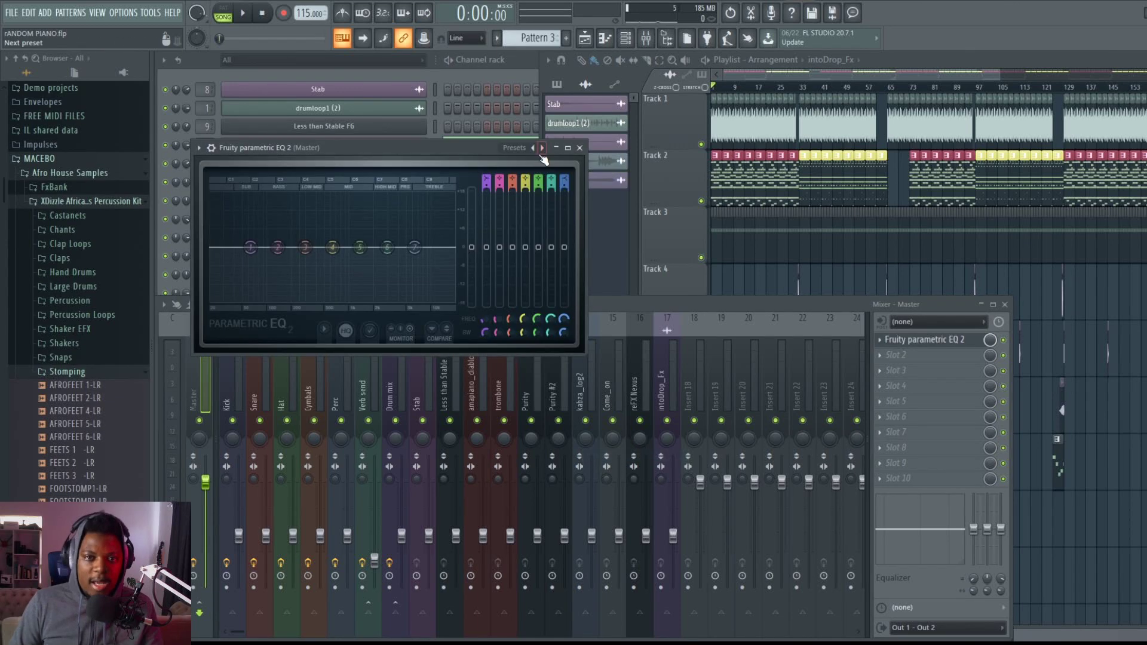
Apply the 20Hz + 18kHz cut preset to the Master track's equalizer and close its window
click(539, 152)
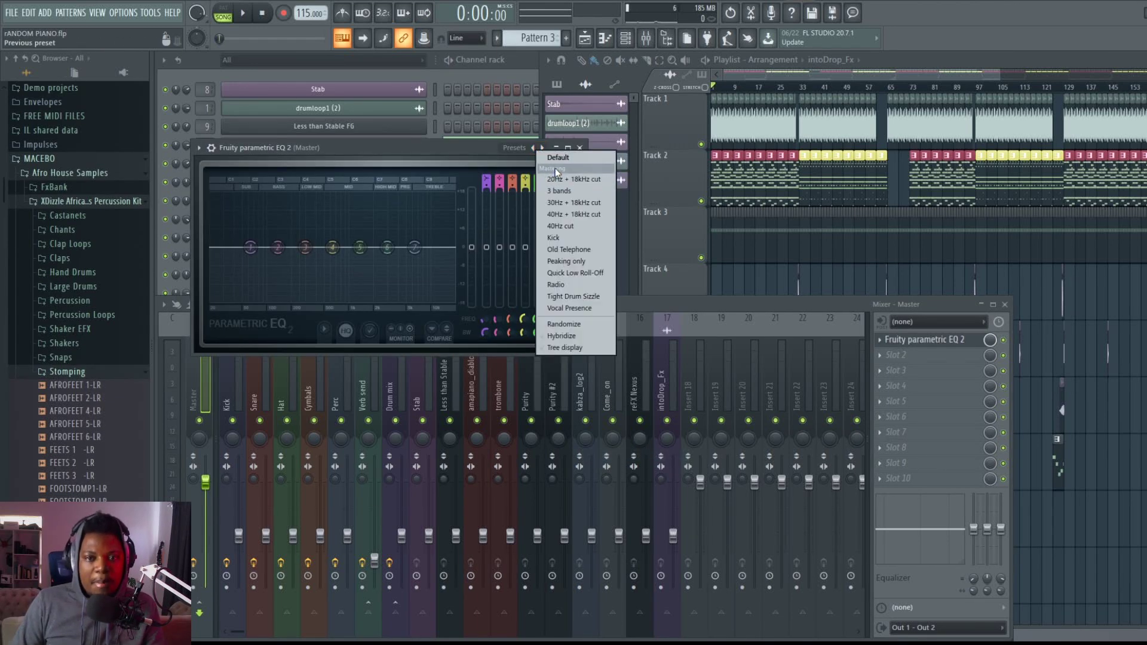
click(594, 180)
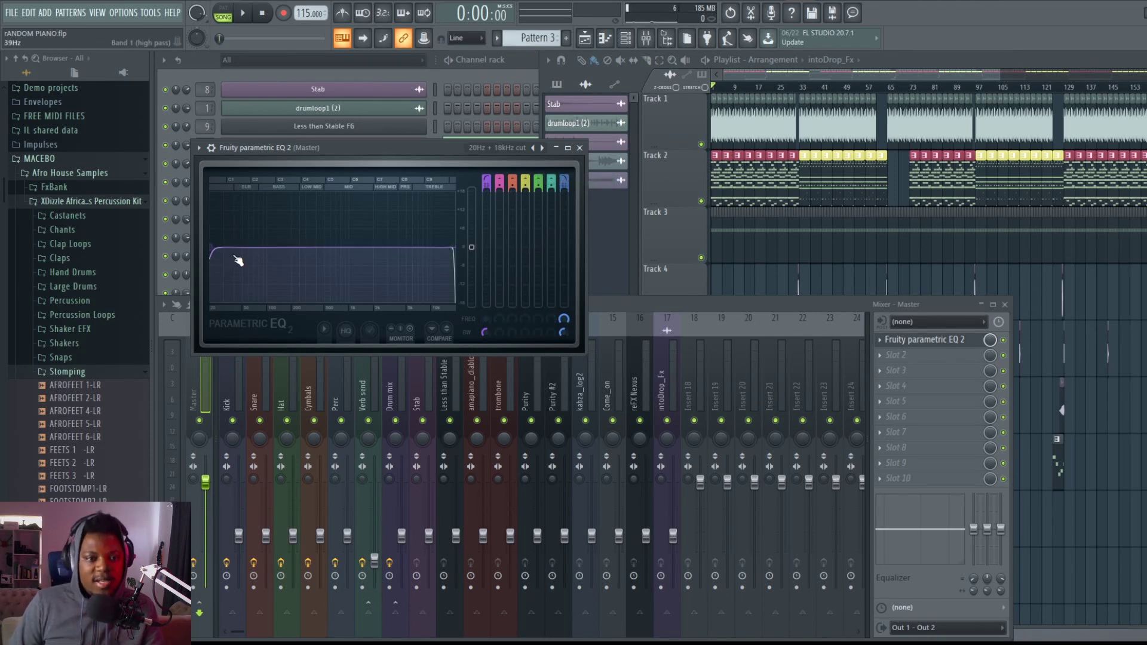
mouse_move(223, 261)
mouse_down()
mouse_move(461, 248)
mouse_move(287, 233)
mouse_move(205, 250)
mouse_up()
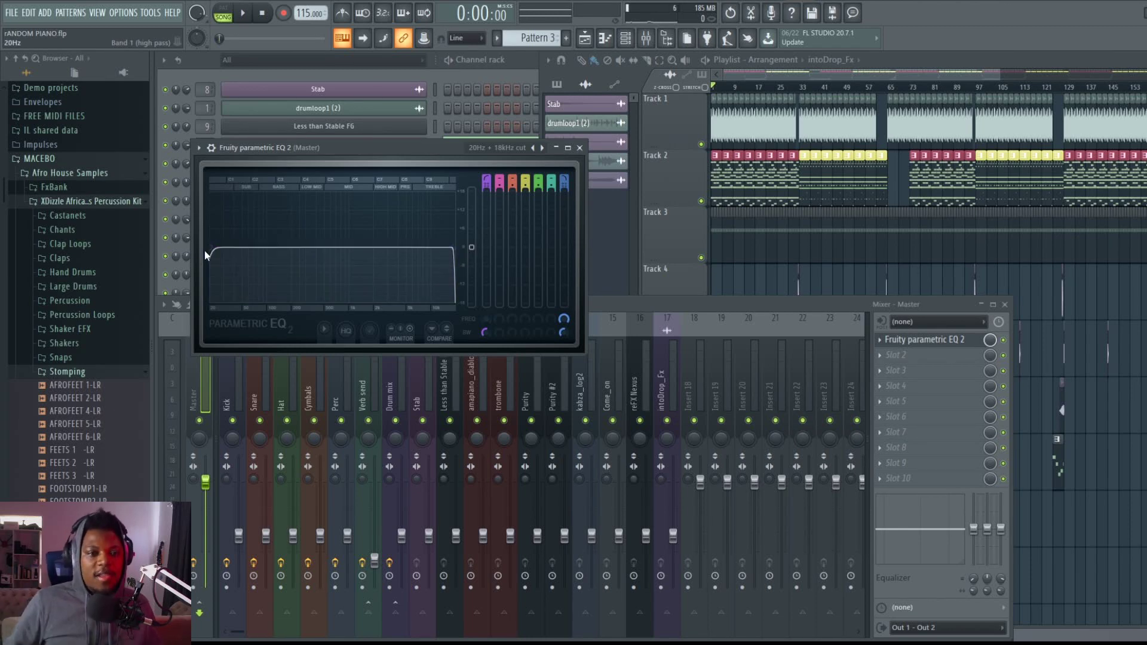
drag(205, 251, 224, 254)
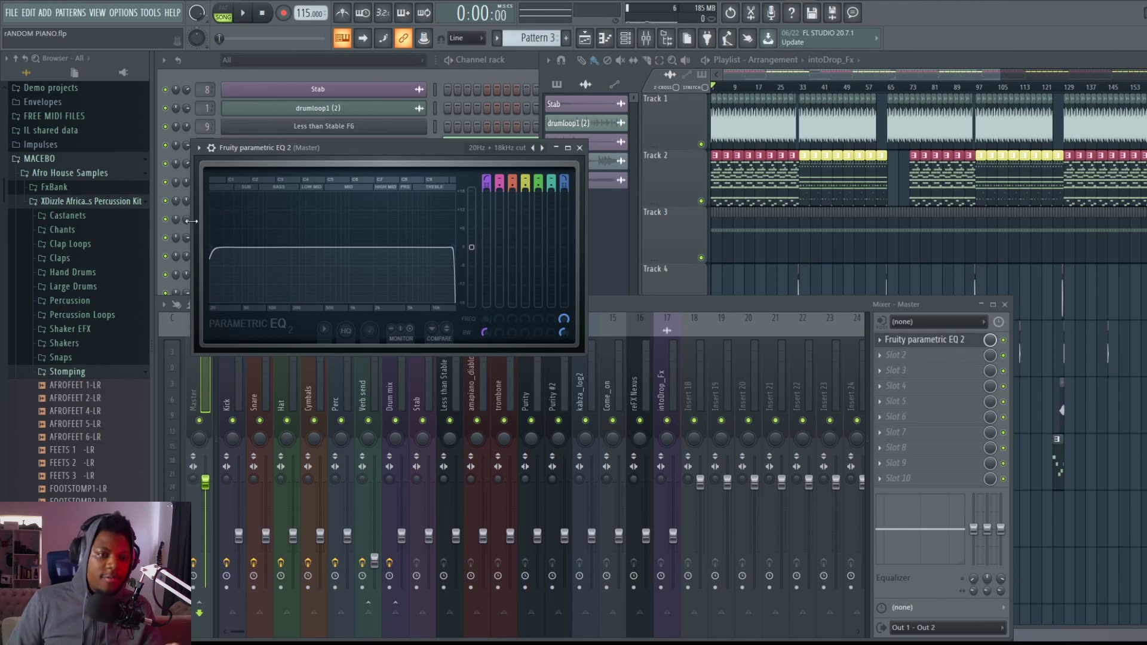
click(579, 148)
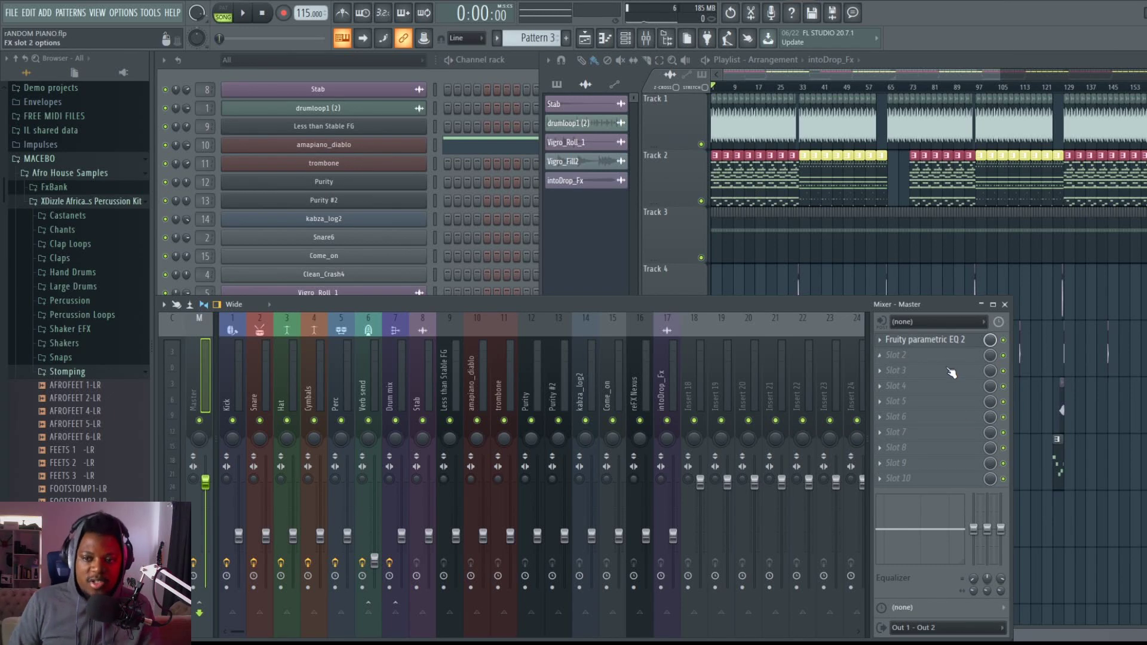
Load Fruity Limiter into slot 10 of the Master track and reposition its window
click(929, 479)
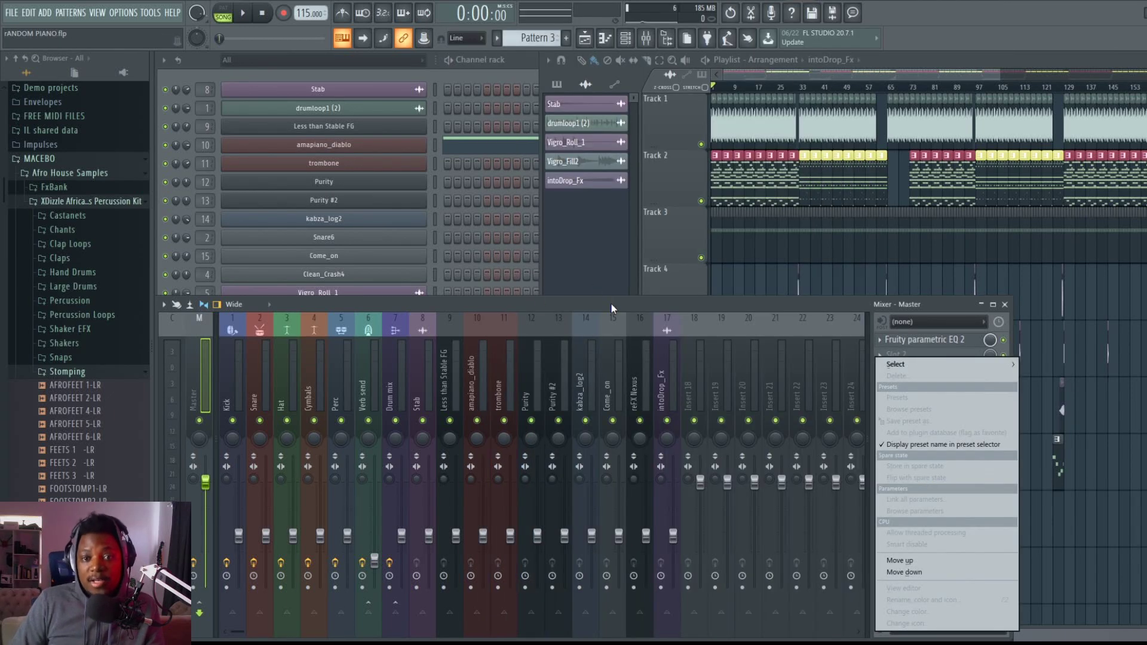
click(928, 480)
mouse_move(896, 363)
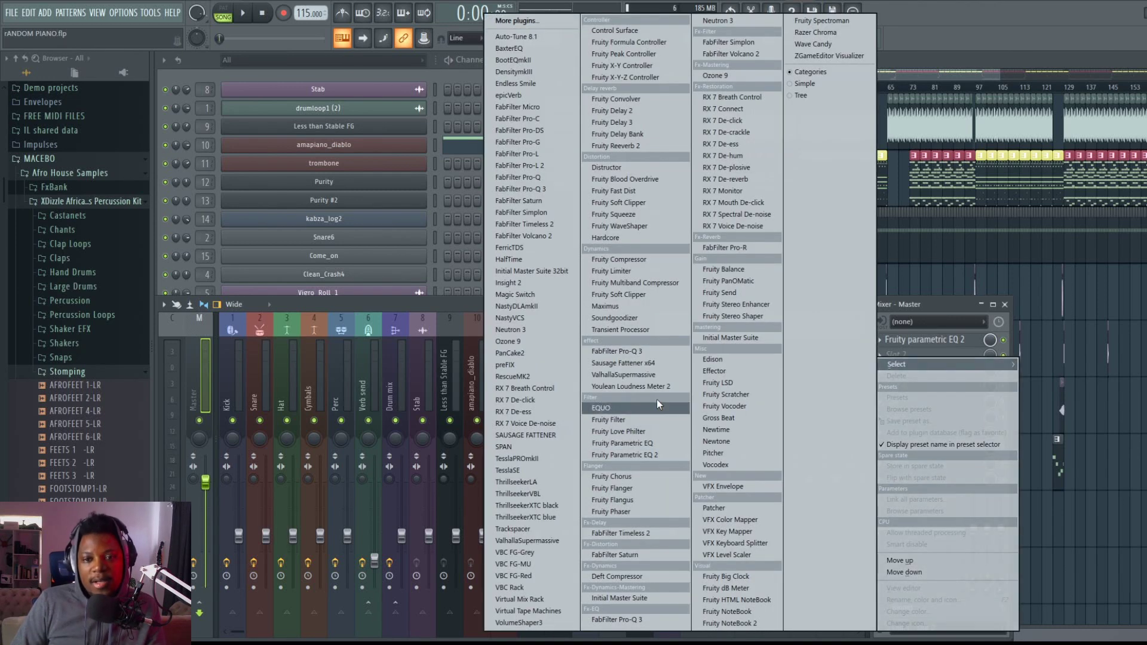
click(633, 272)
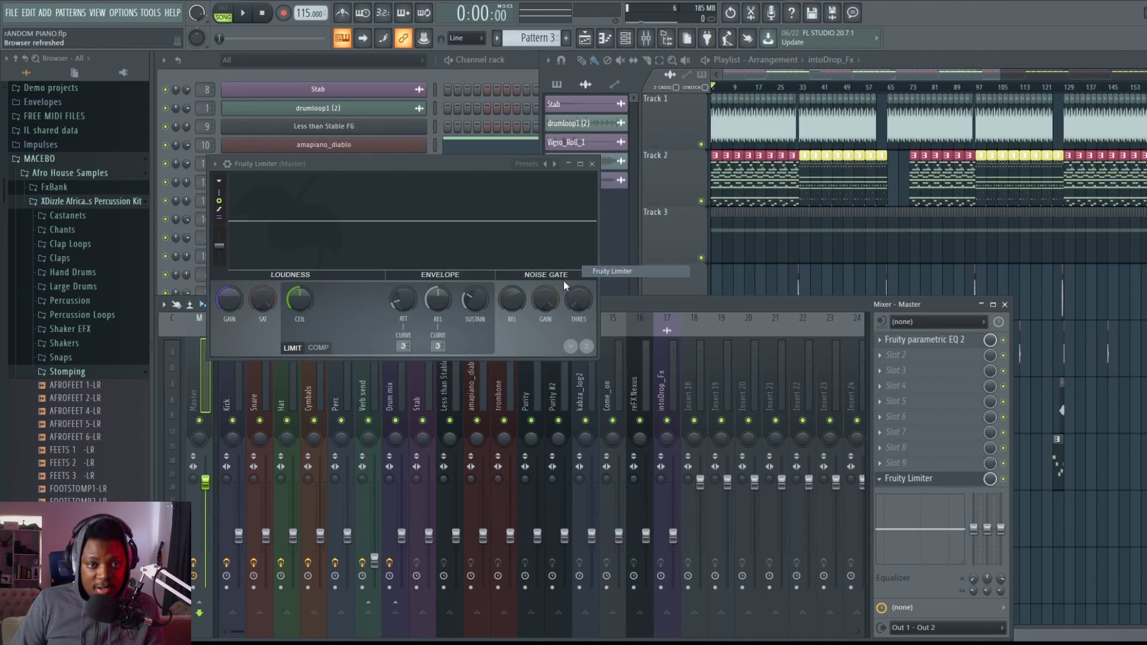
drag(466, 166, 475, 179)
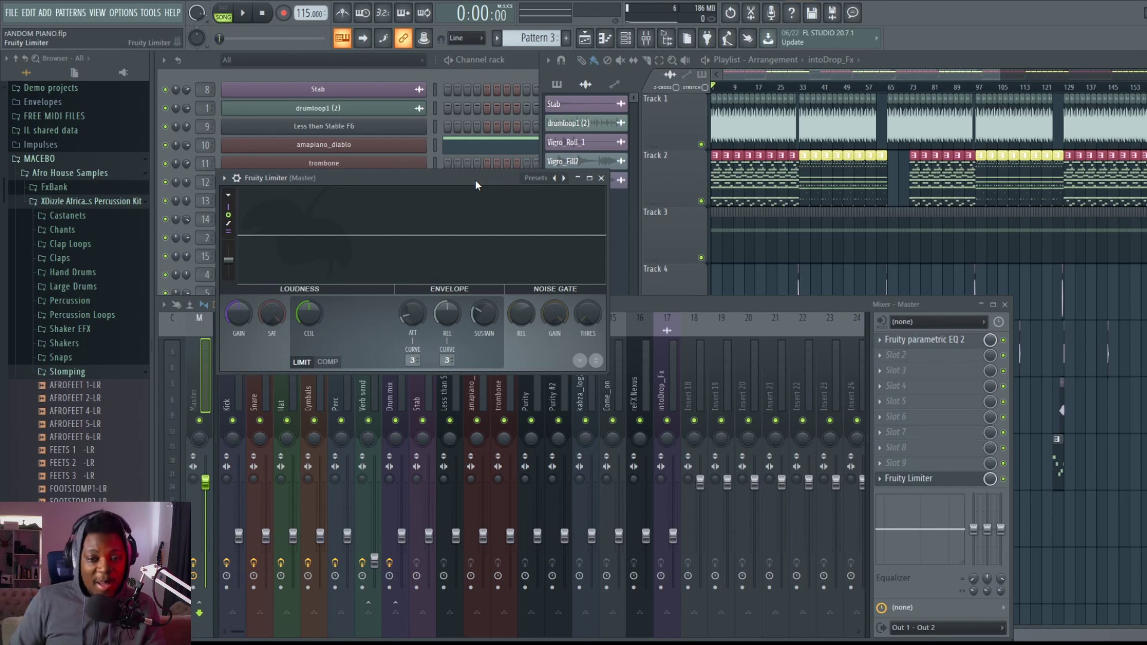
Load Fruity Soft Clipper into slot 8 of the Master track and set a lower threshold with 100% post gain
click(924, 449)
mouse_move(917, 361)
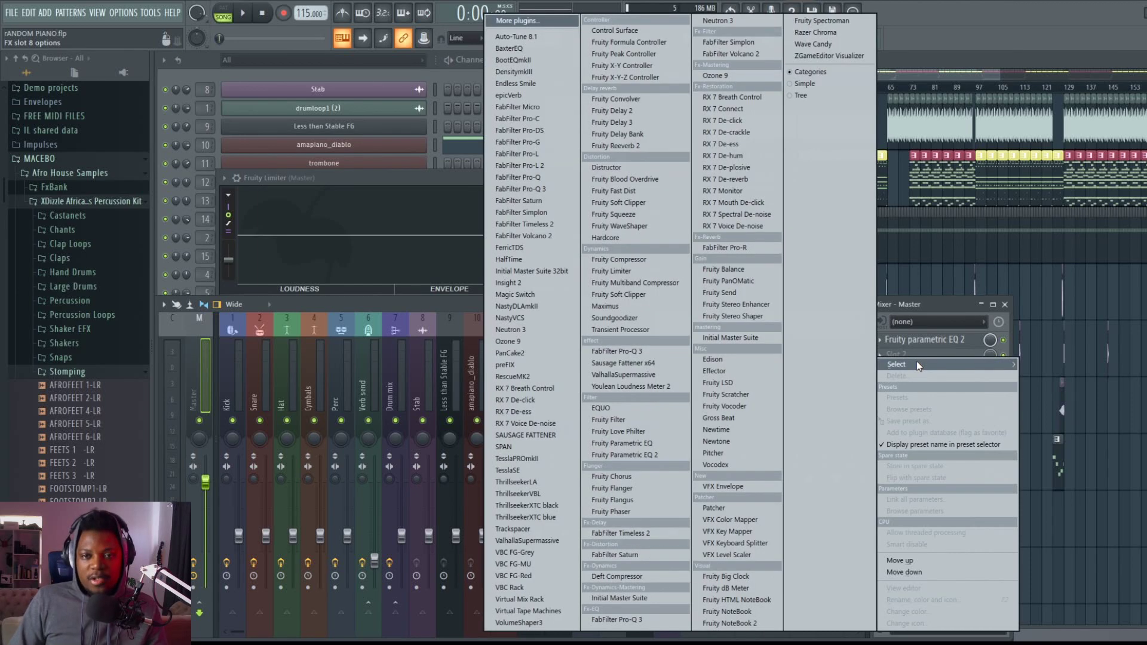
click(648, 295)
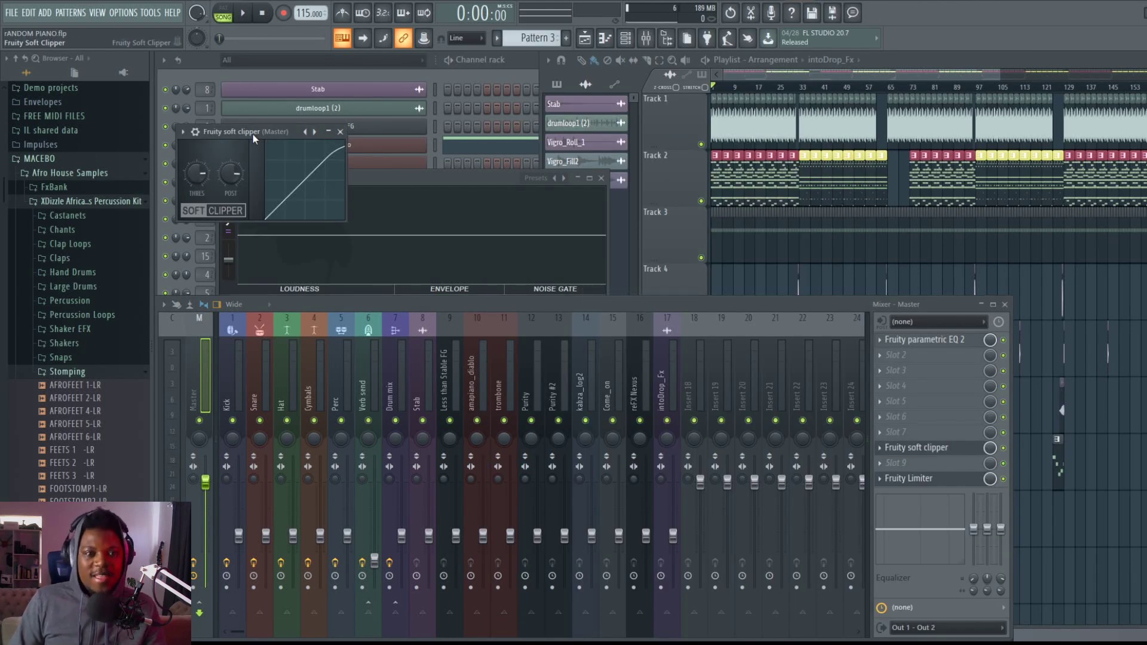
drag(252, 133, 320, 144)
drag(264, 184, 294, 174)
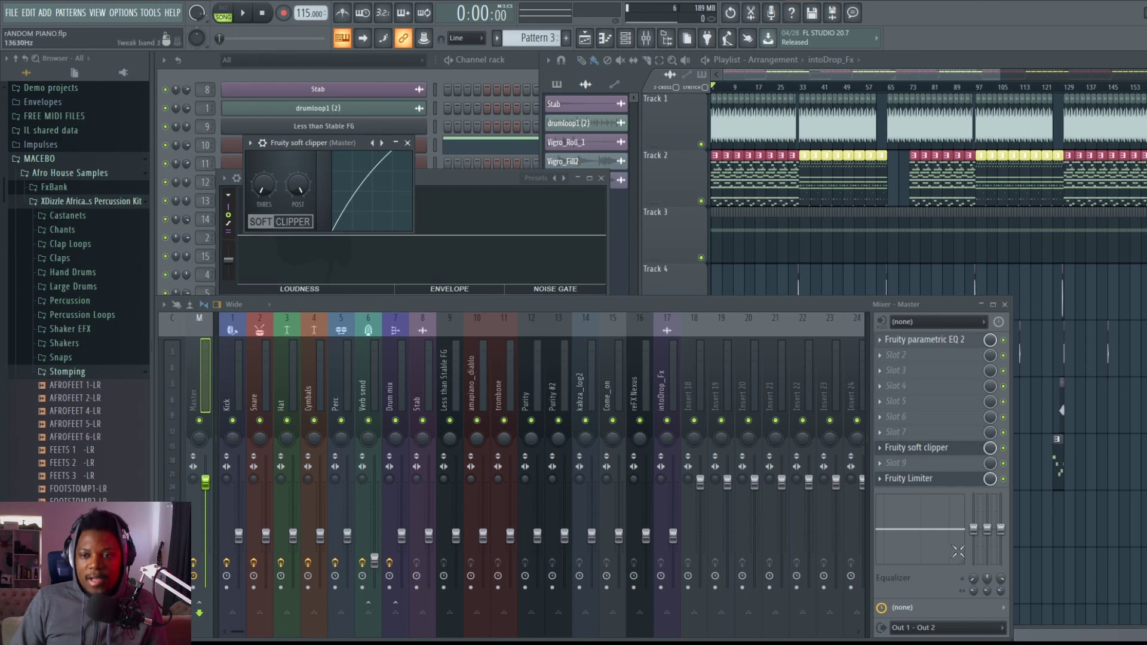
Play the song from just before bar 33 to check the Master level through the soft clipper, and close the clipper after stopping playback
click(793, 89)
key(space)
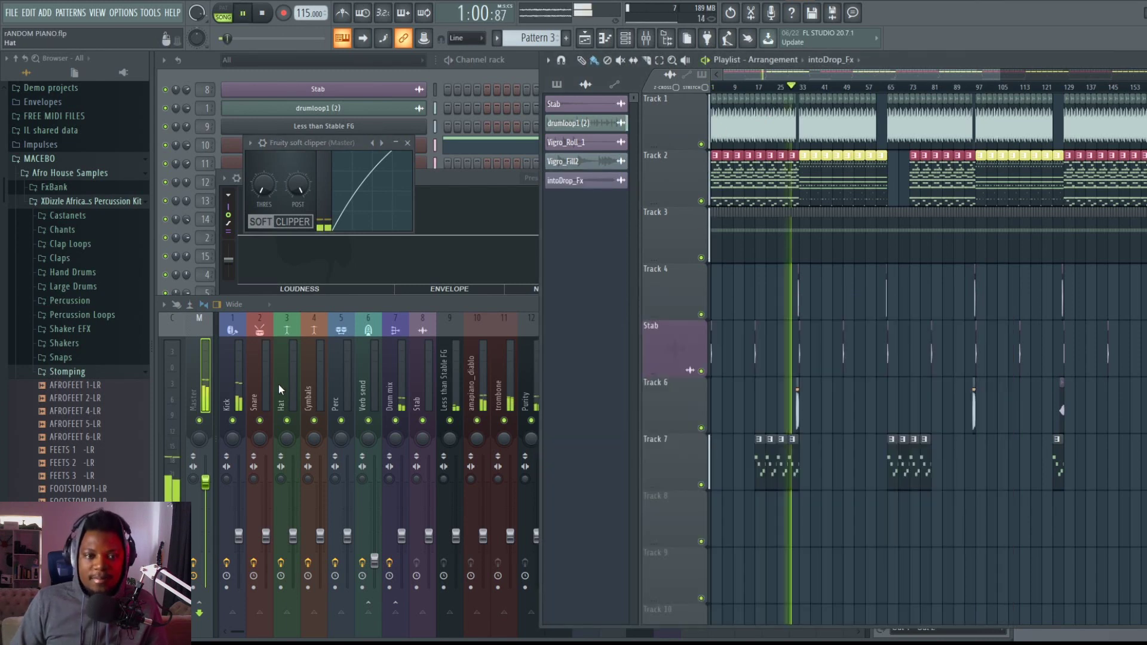
click(429, 306)
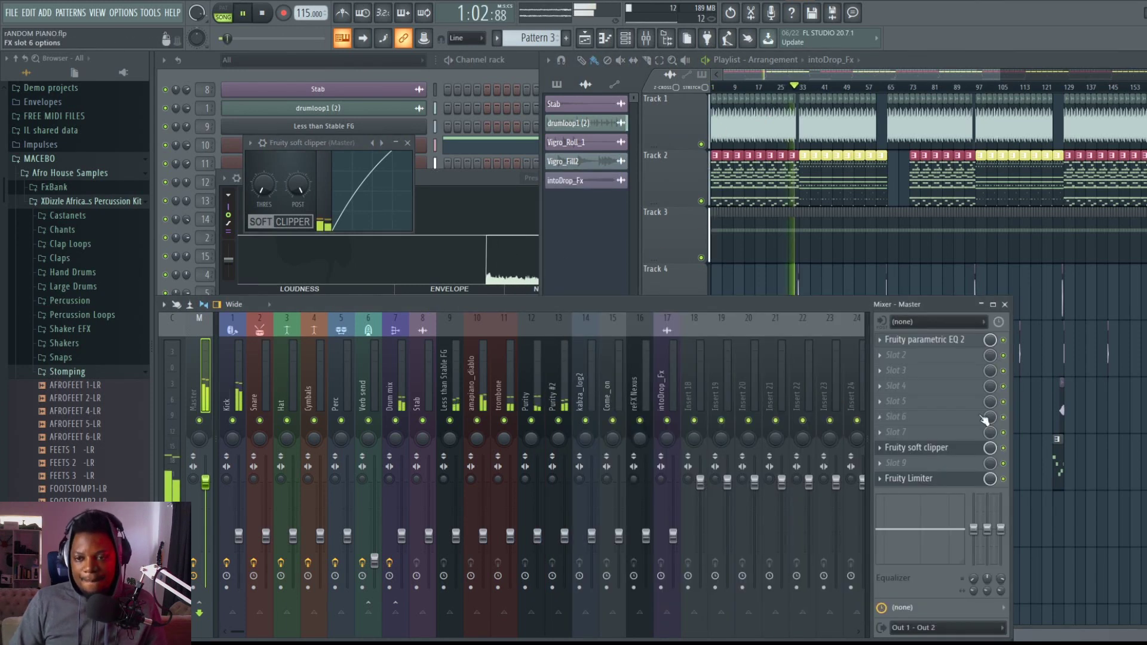
click(954, 455)
click(954, 456)
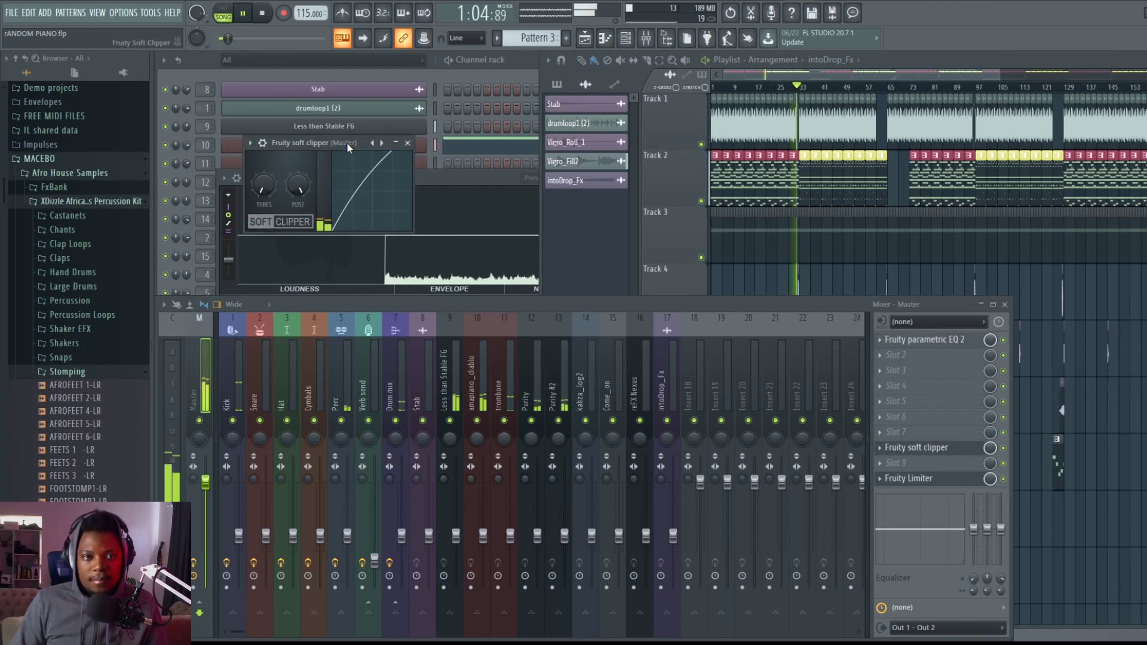
drag(346, 142, 453, 341)
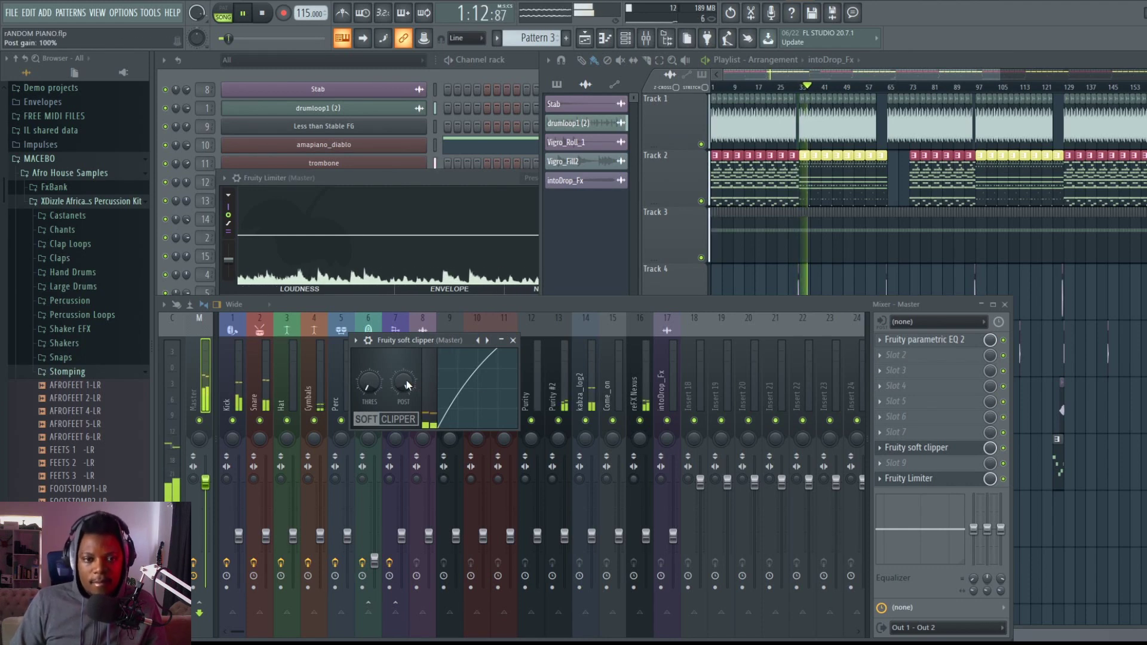
key(space)
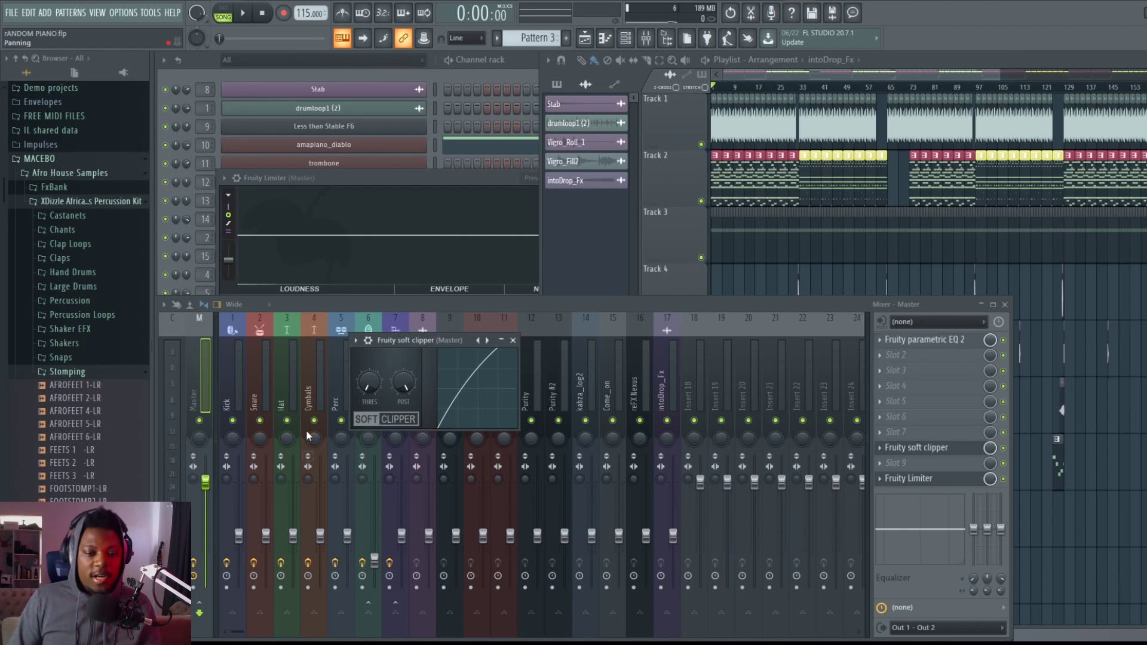
key(Escape)
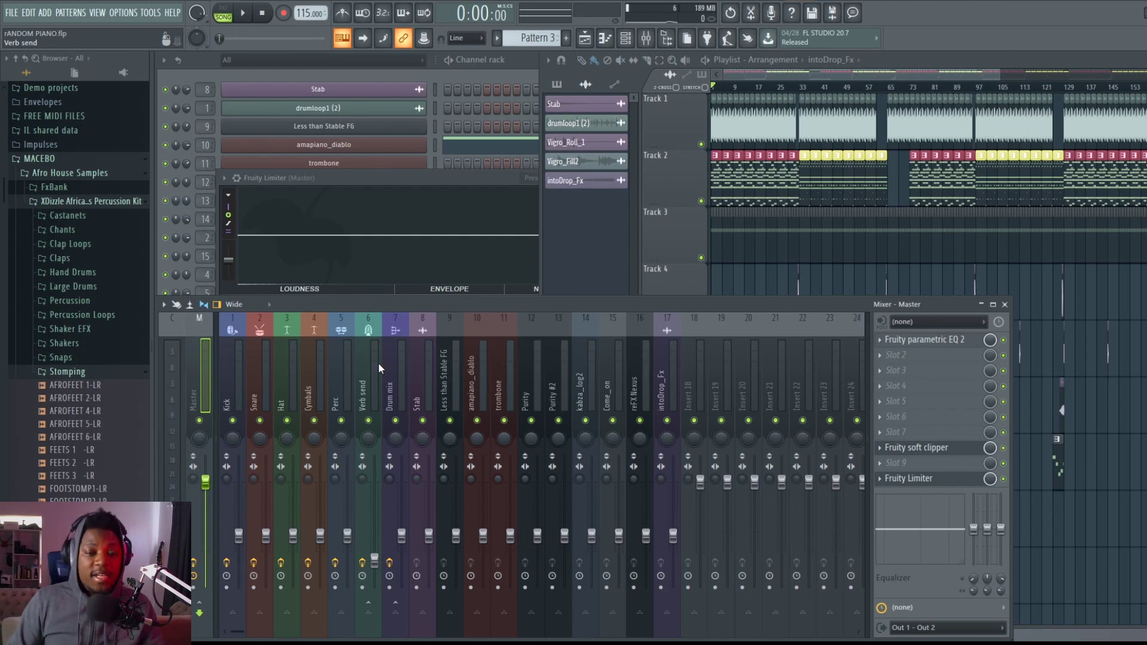
Load Maximus into slot 4 of the Master track, enlarge its window and move it above the mixer faders
click(925, 392)
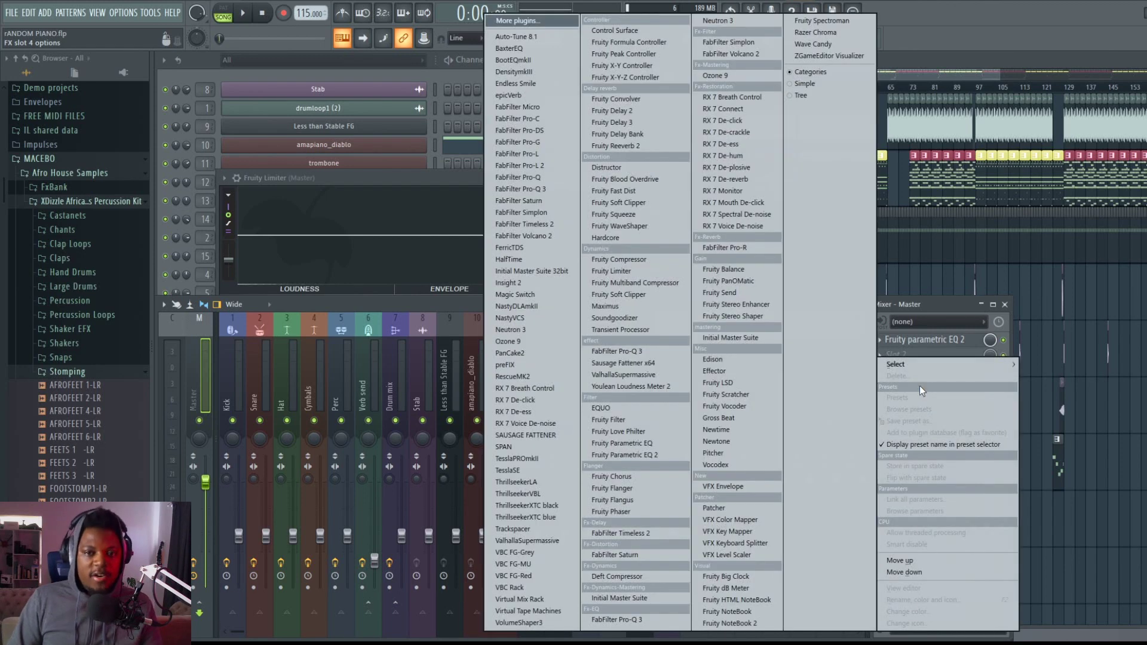
mouse_move(891, 373)
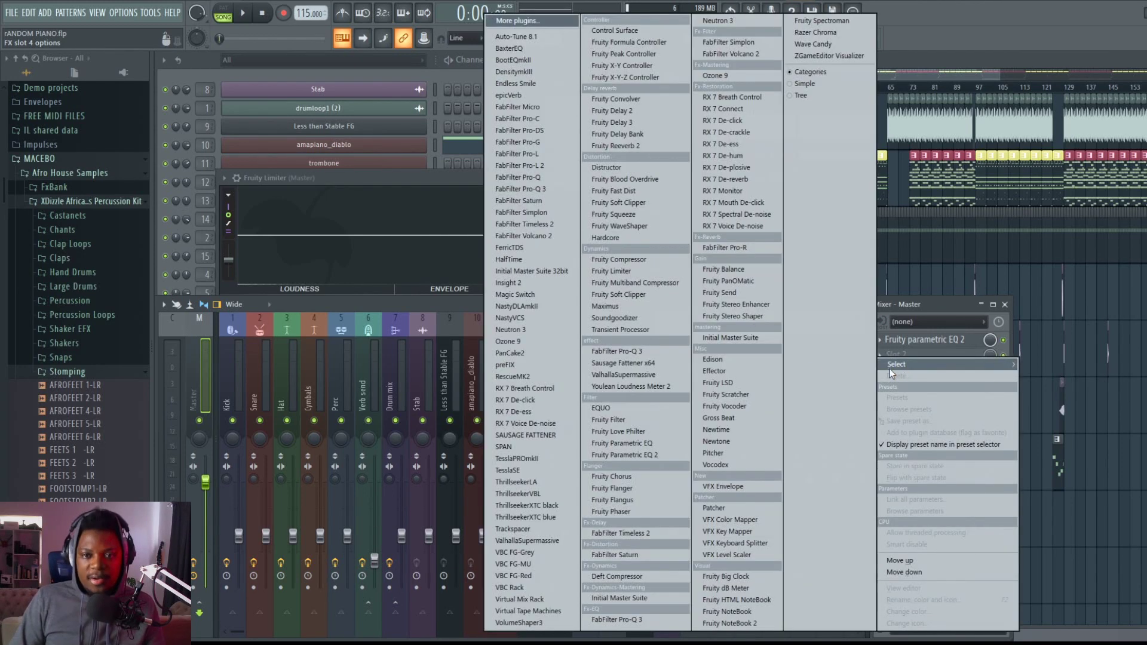
click(652, 311)
drag(421, 201, 434, 201)
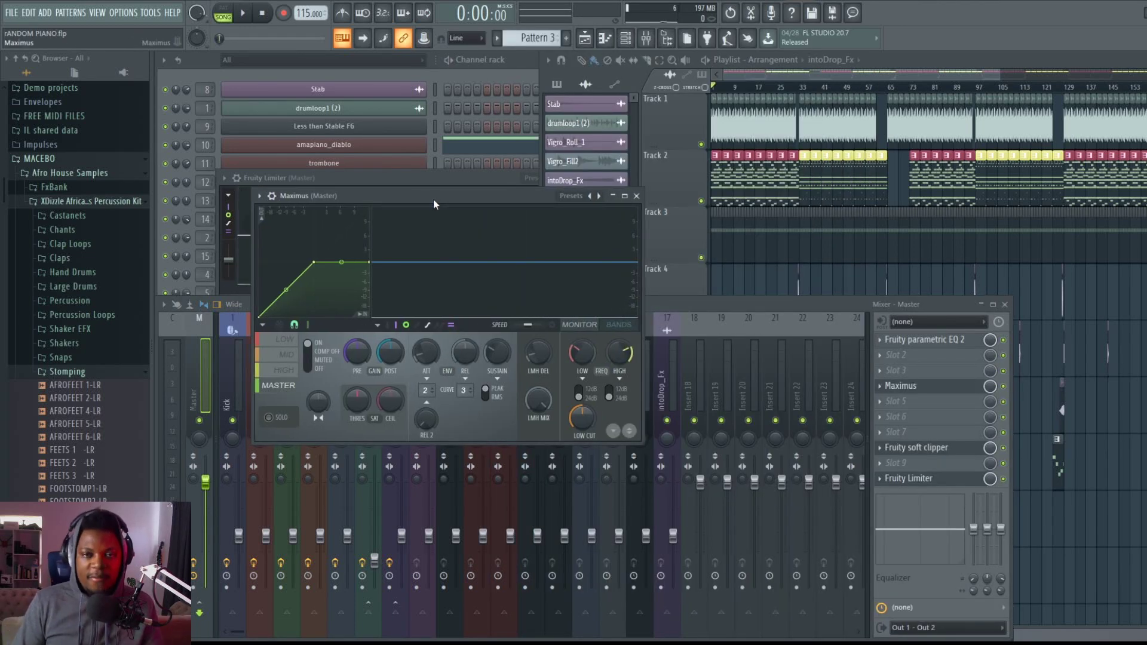
drag(643, 445, 834, 563)
drag(618, 197, 576, 105)
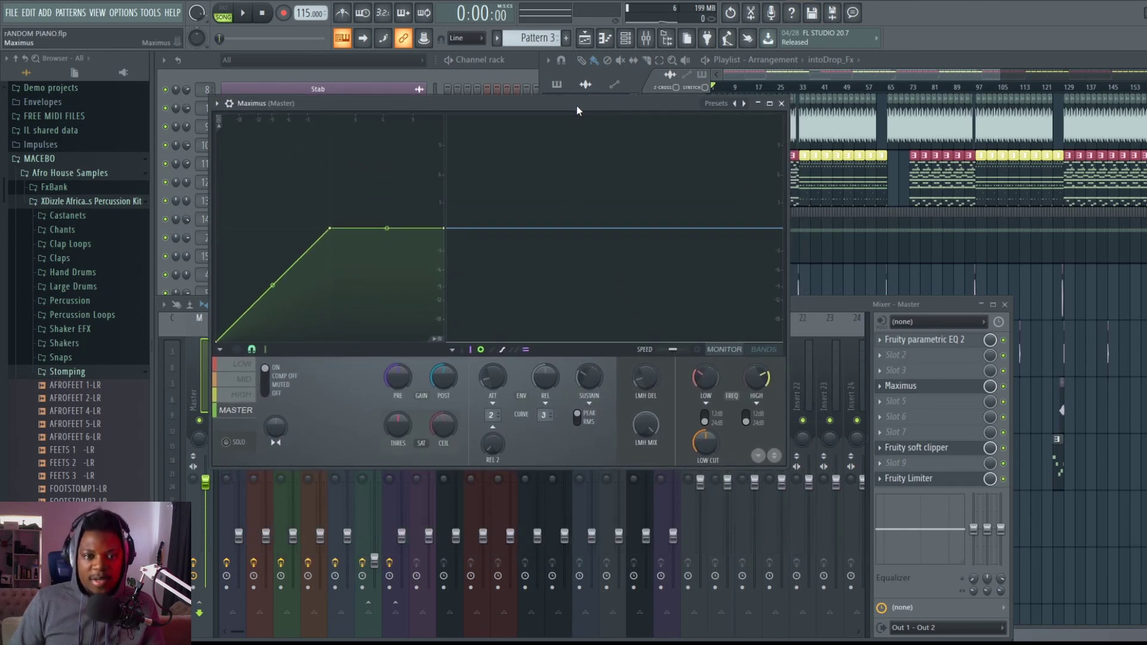
Play the song briefly through Maximus and raise the pre gain of its master band
key(space)
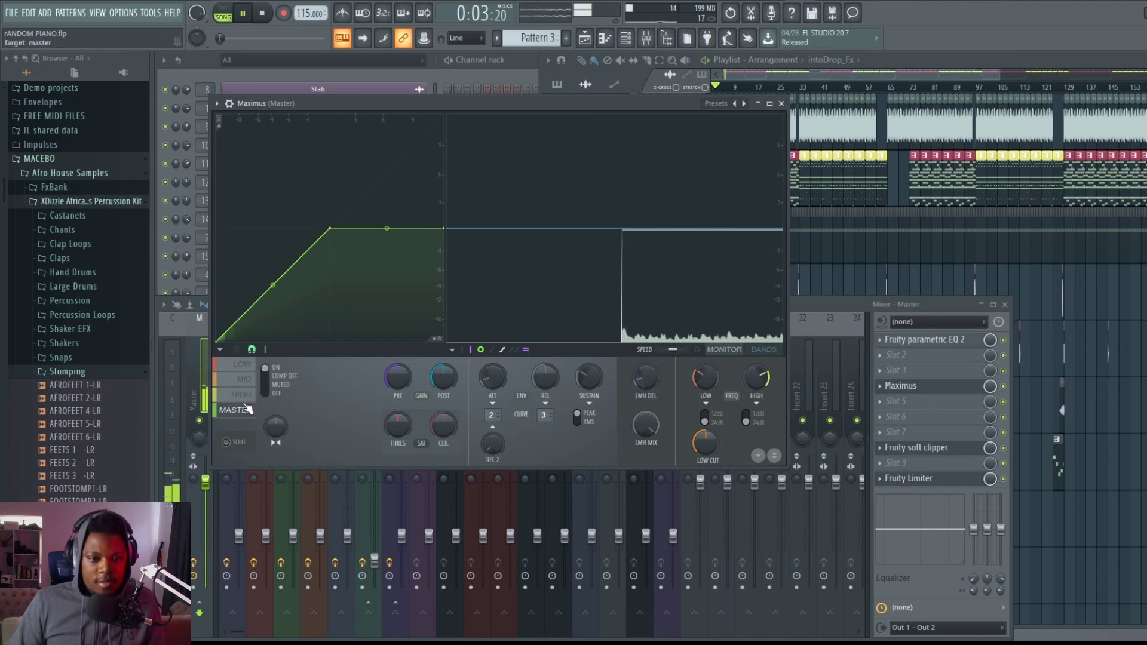
key(space)
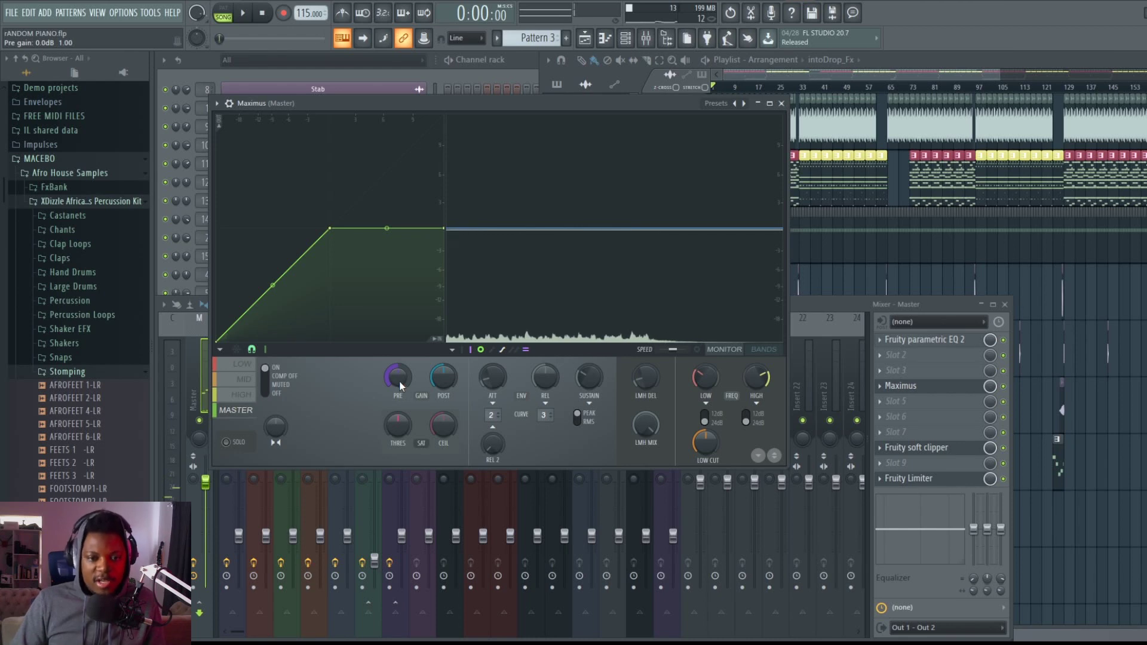
drag(400, 381, 399, 358)
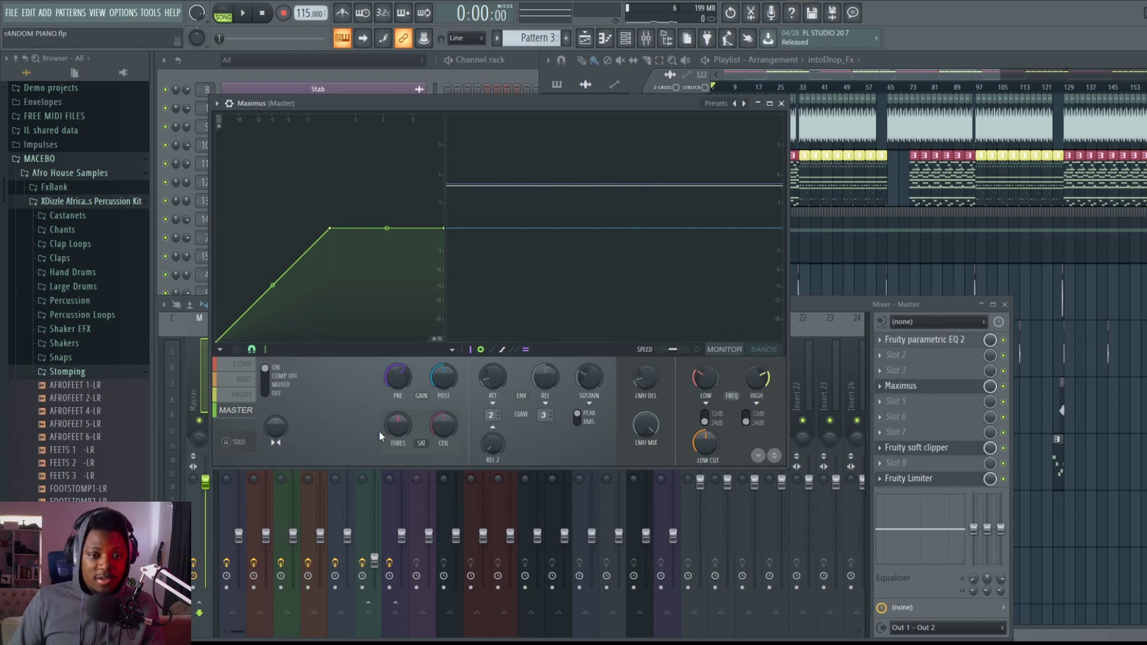
right_click(403, 381)
key(Escape)
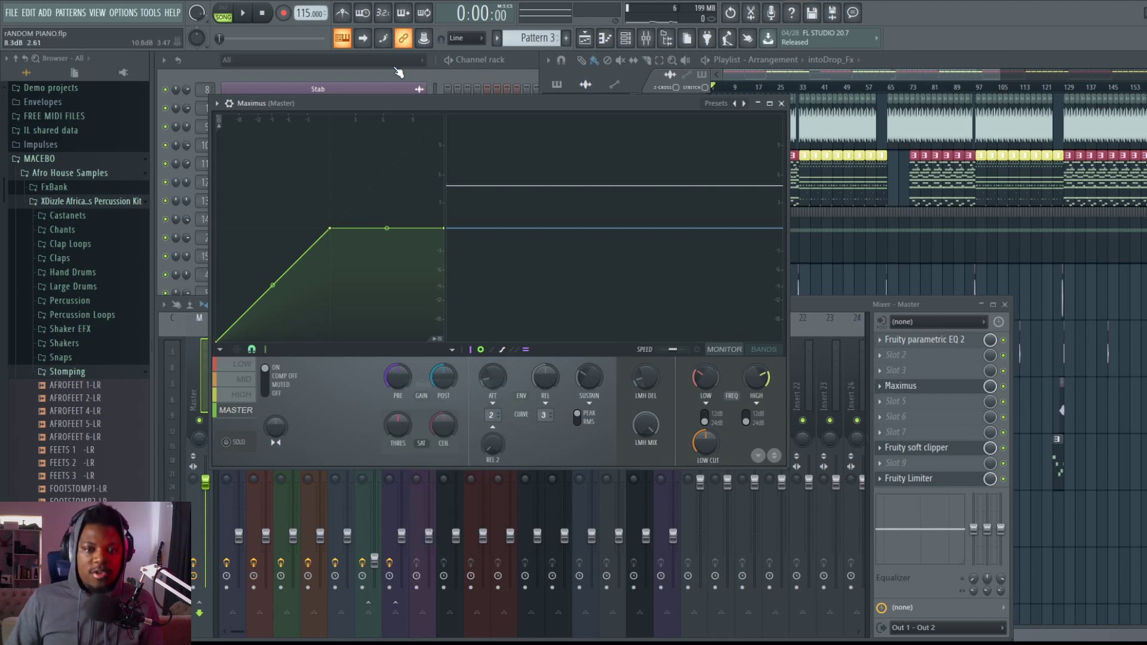
Set the Maximus master band's post gain to about 2.9 dB during playback, and move the stopped song position to about bar 41
key(space)
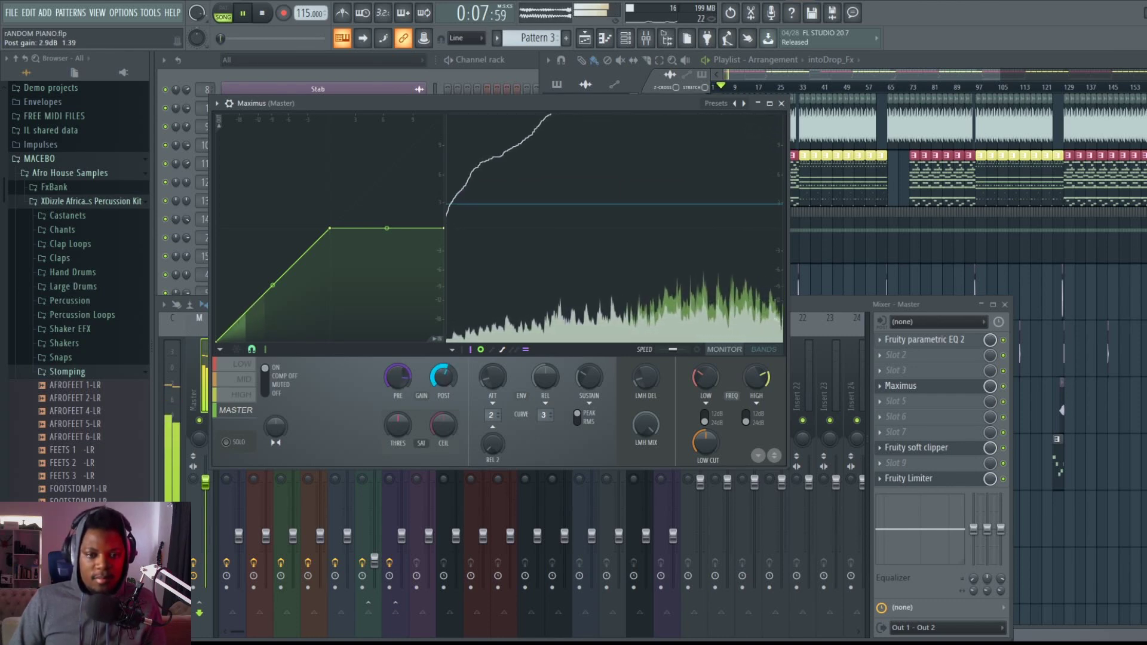
key(space)
click(822, 86)
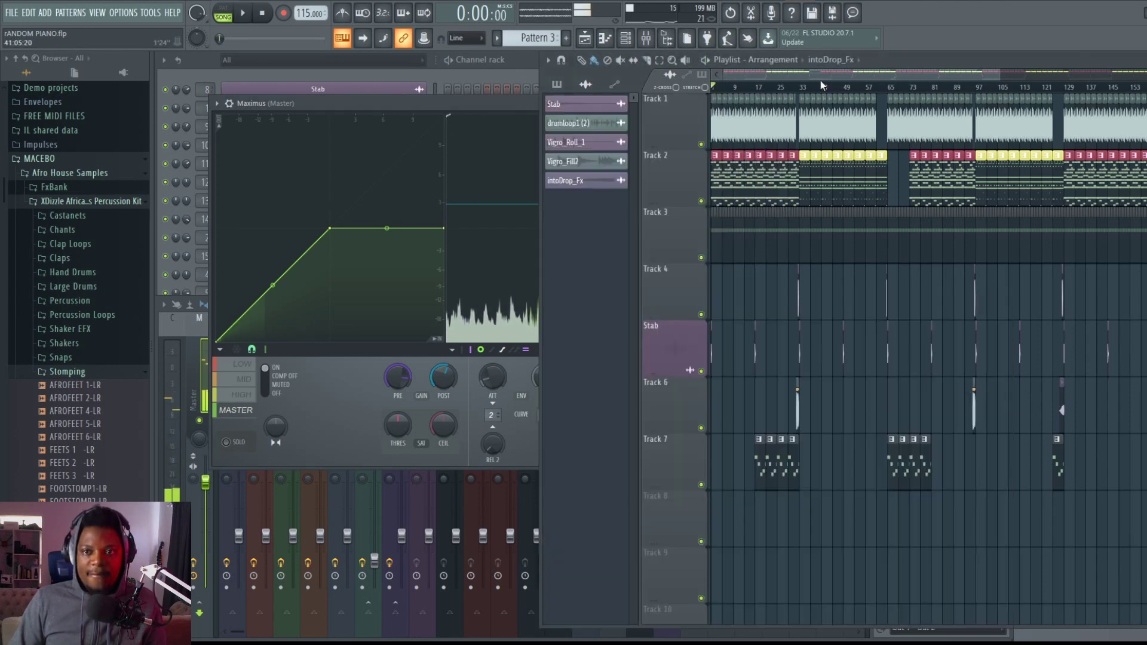
Select bars 33 to 65 in the playlist and play them with the Maximus window brought forward and moved clear
click(811, 86)
scroll(811, 86, up, 3)
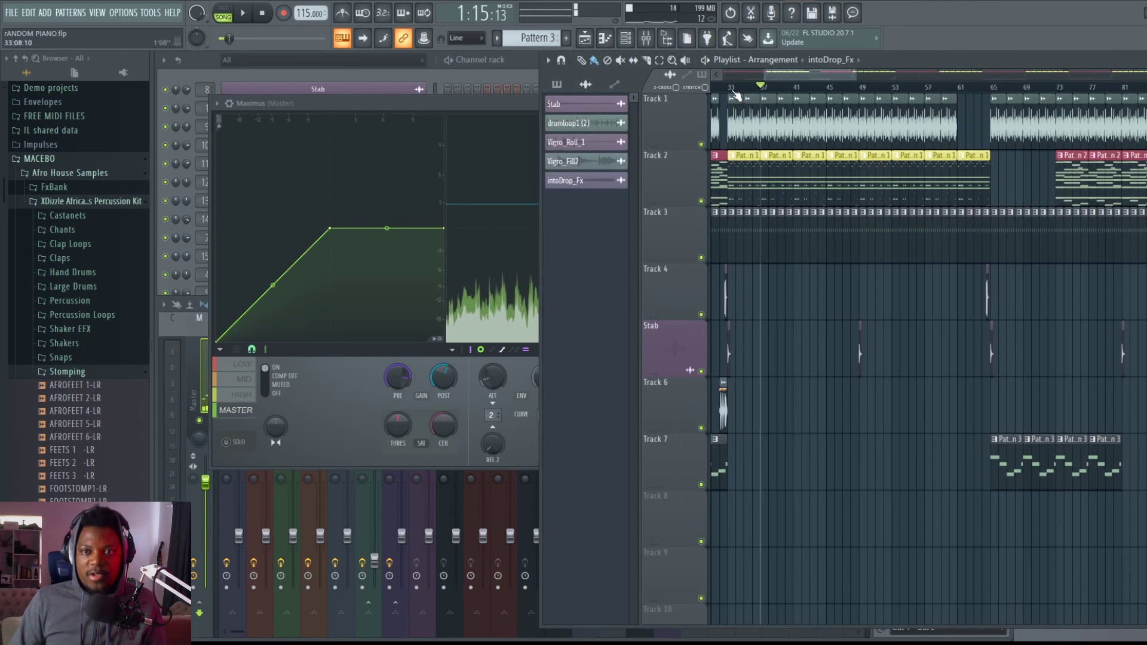
drag(735, 95, 938, 95)
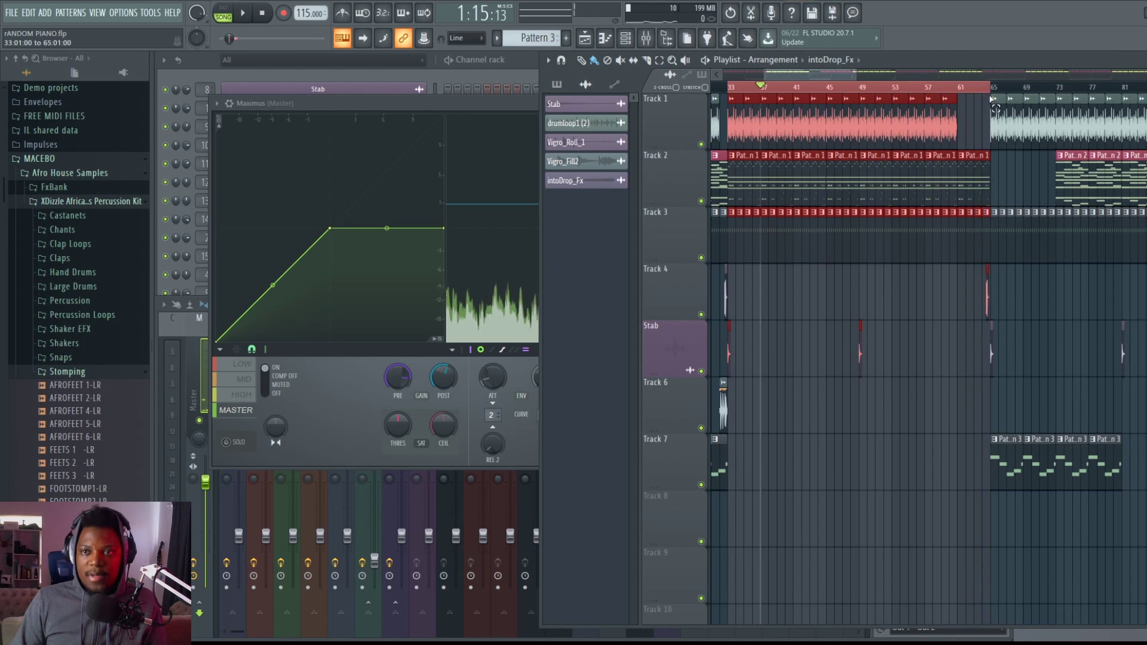
click(478, 107)
key(space)
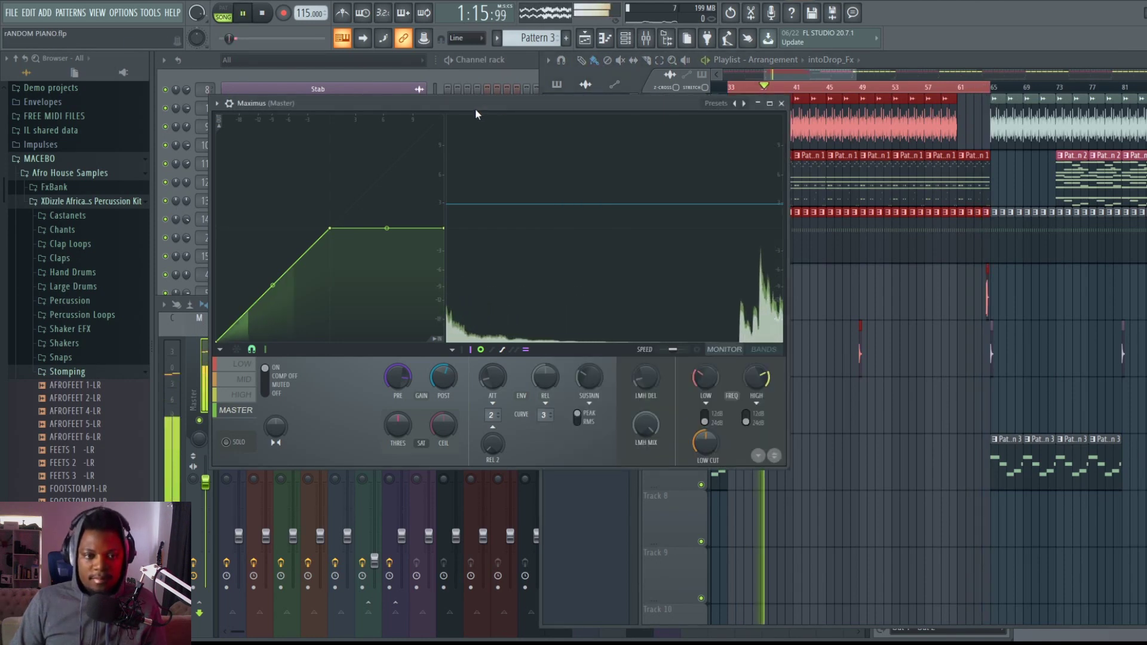
drag(475, 103, 550, 104)
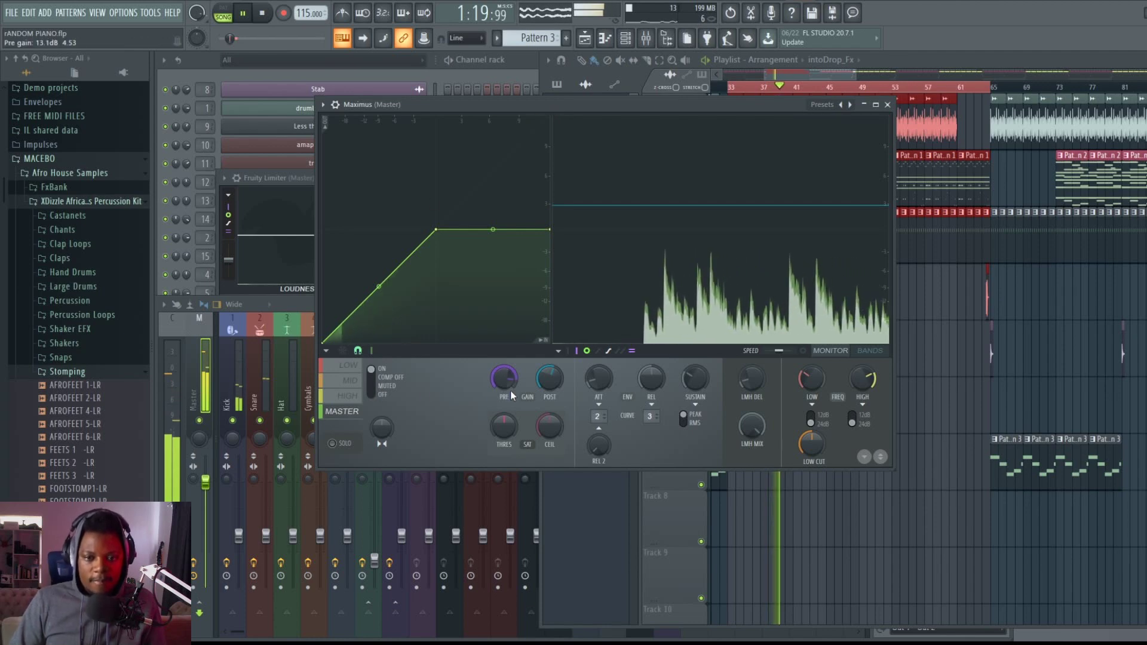
Raise the Maximus master band's post gain to about 5 dB during playback, and stop with the mixer in front
scroll(548, 389, up, 5)
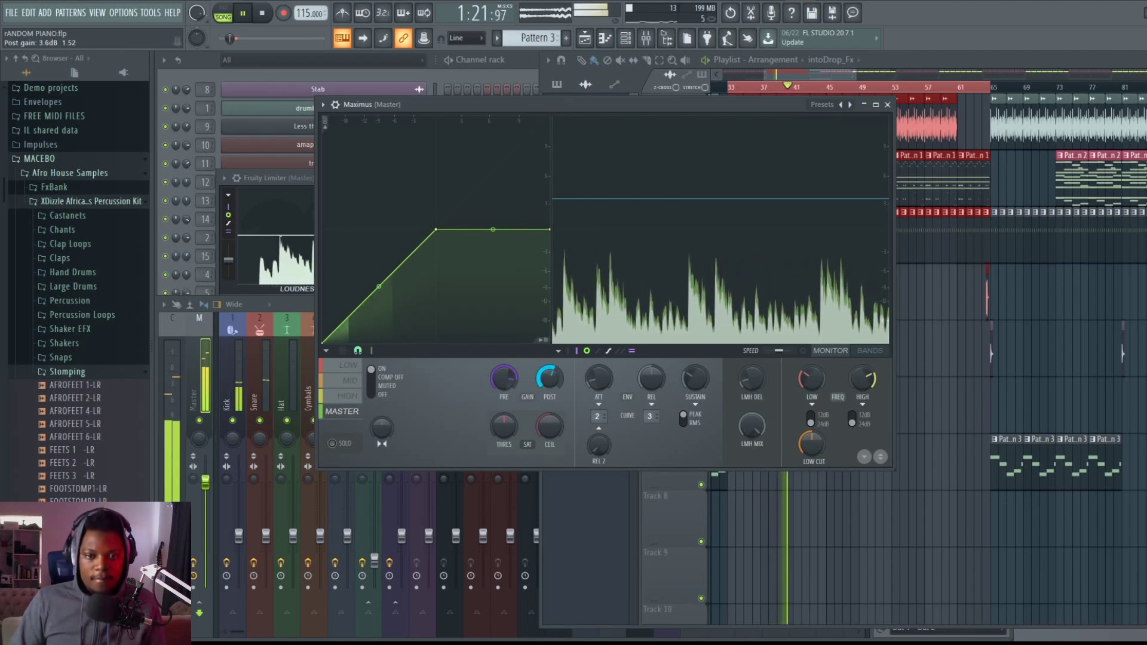
scroll(549, 388, down, 1)
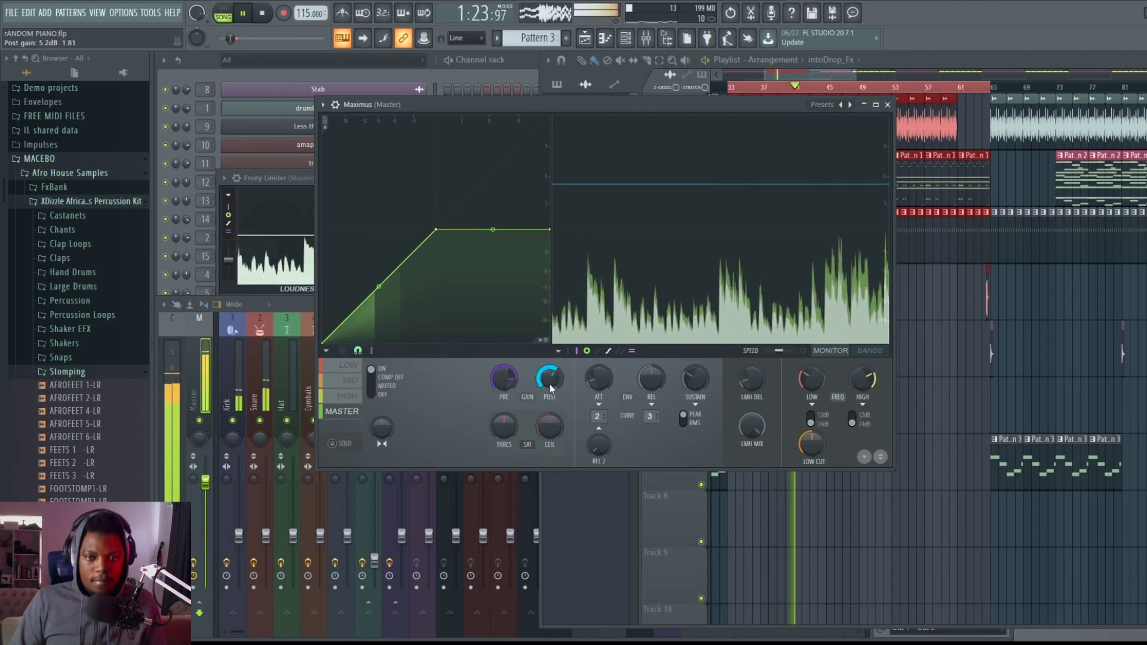
click(294, 312)
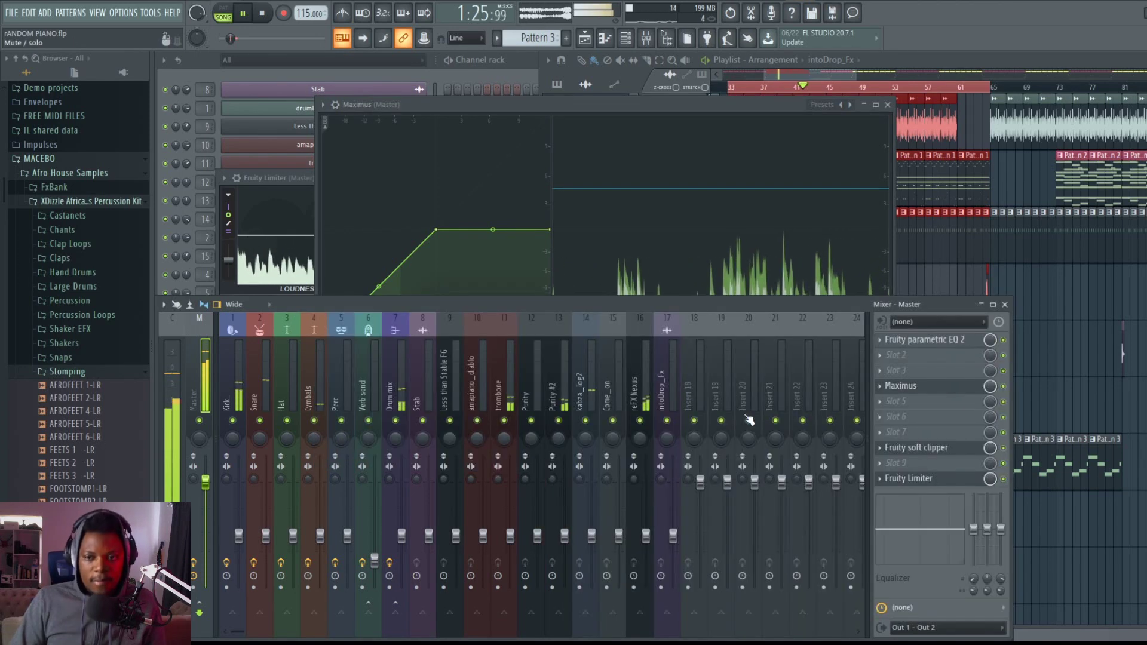
key(space)
Examine the peaks against the ceiling in the Master's Fruity Limiter with its display paused and enlarged, and close the limiter
click(908, 478)
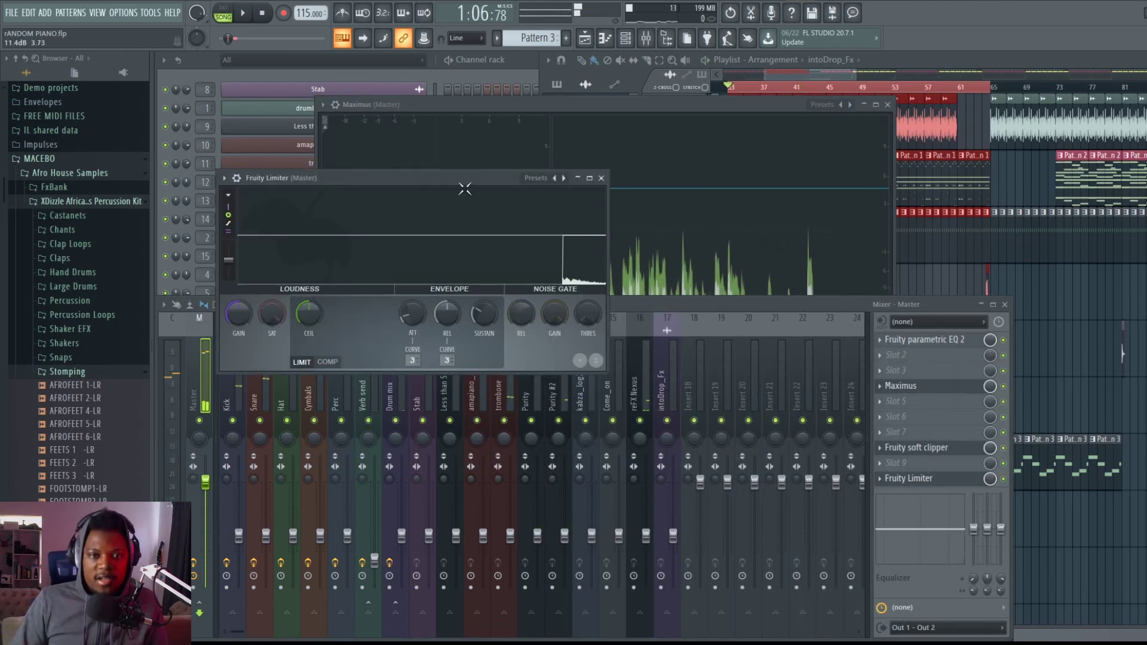
drag(463, 179, 484, 180)
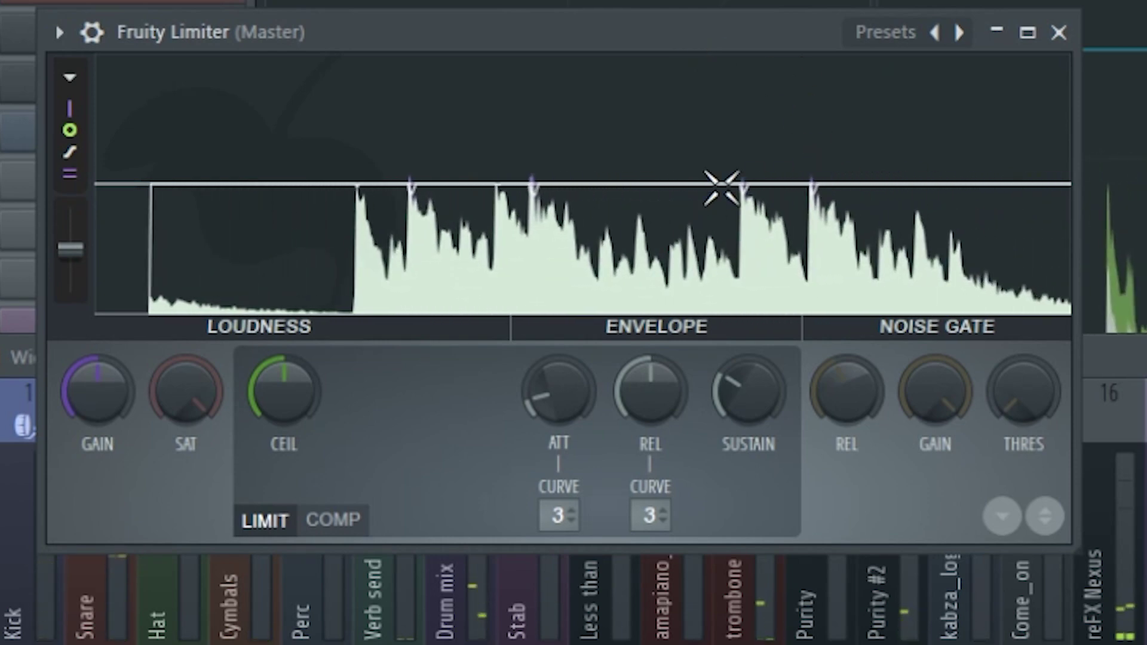
click(522, 295)
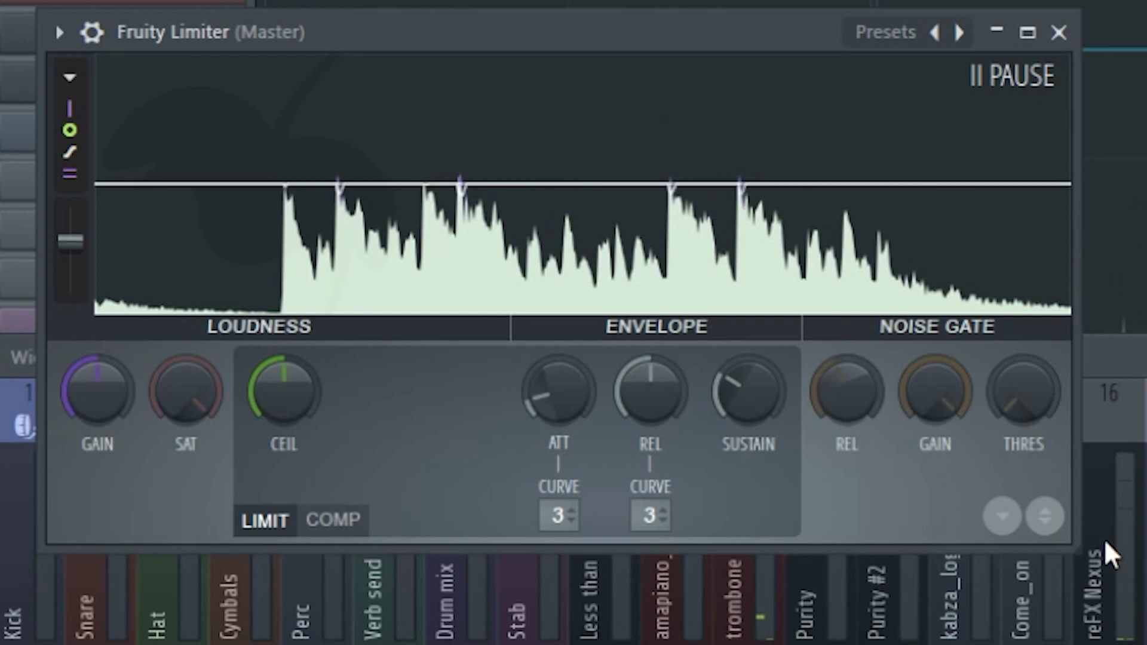
drag(1070, 540, 1146, 644)
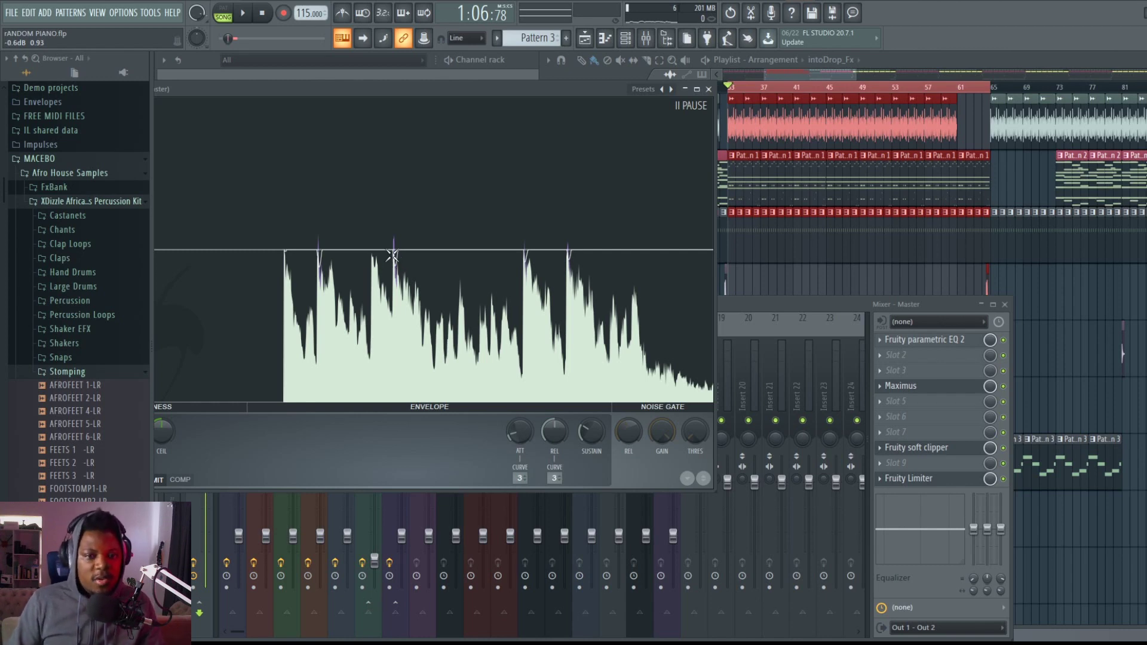
click(709, 90)
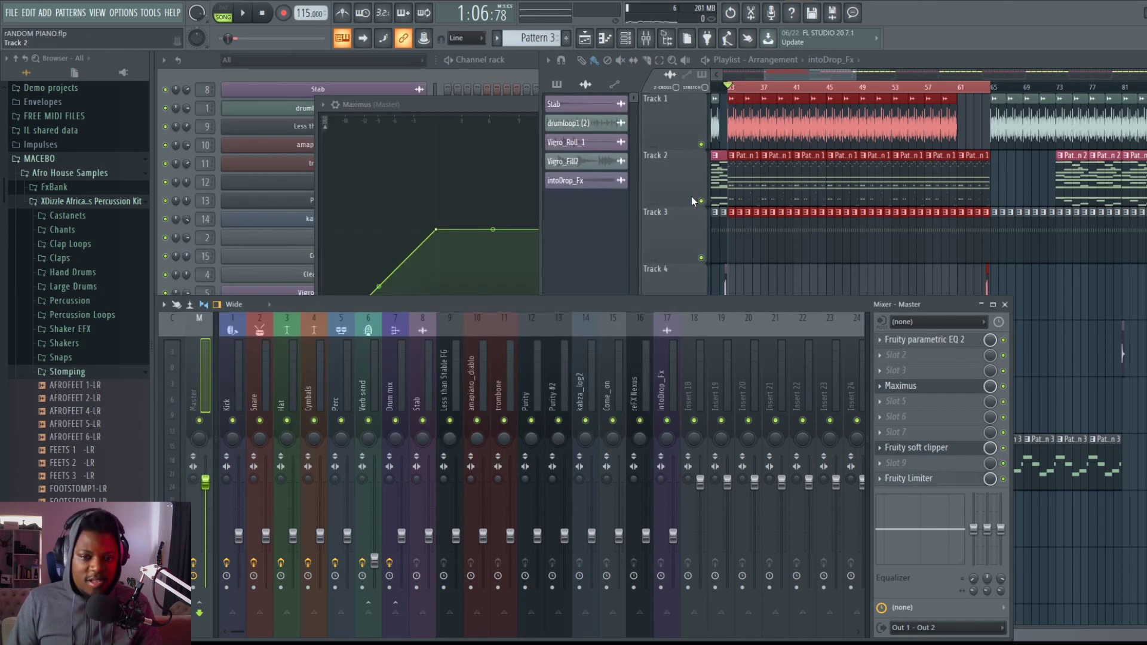
Reopen Maximus from the Master track, reposition its window and look briefly at its frequency bands display
click(911, 386)
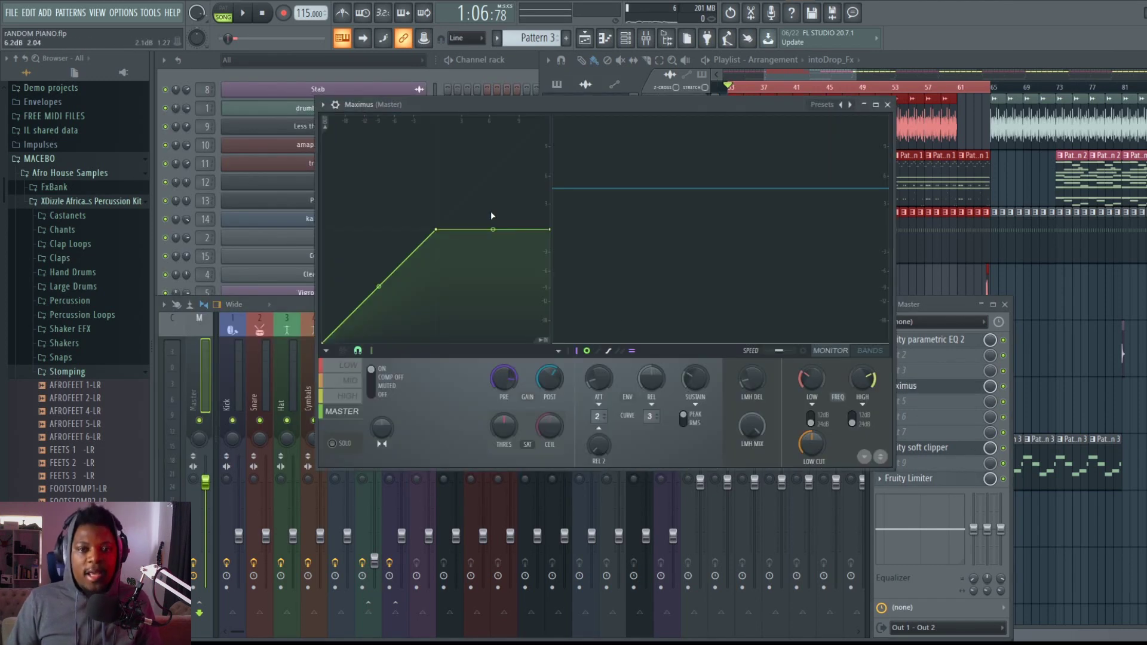
click(655, 243)
drag(648, 110, 555, 143)
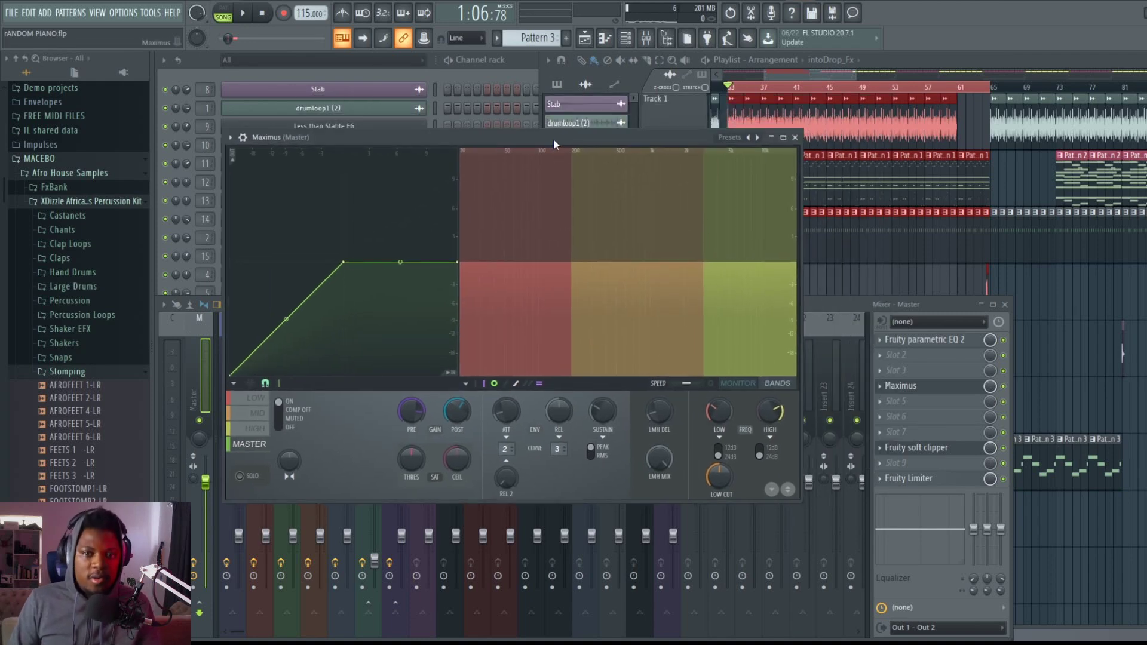
click(555, 212)
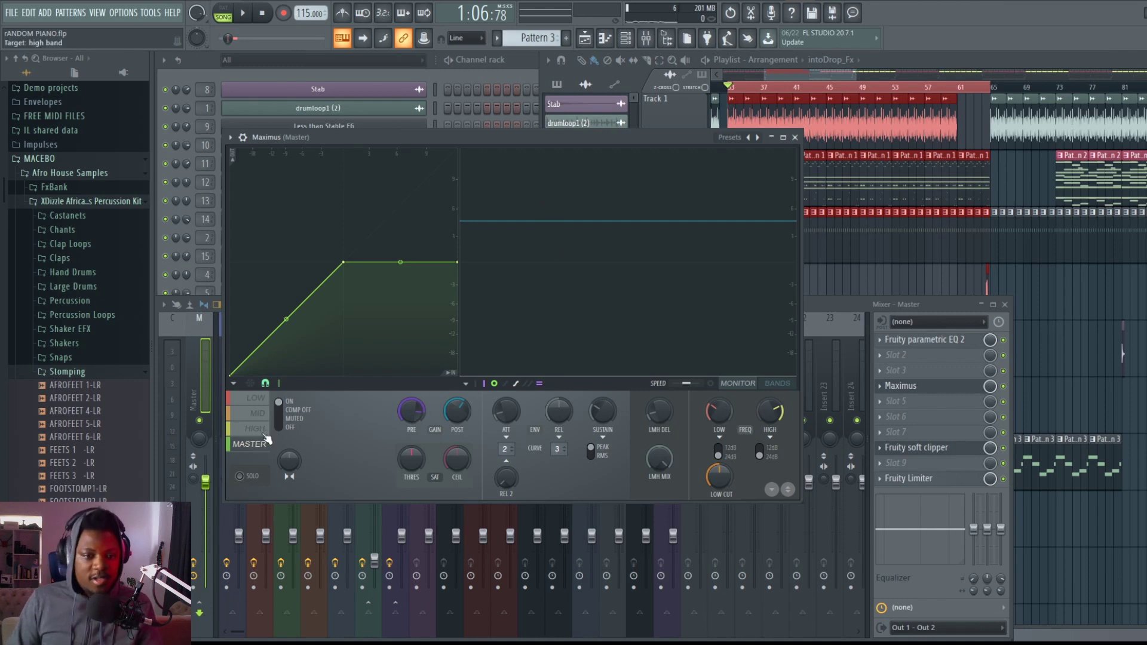
Look through the low, mid and high band curves of Maximus, ending on the master band
click(257, 397)
click(260, 413)
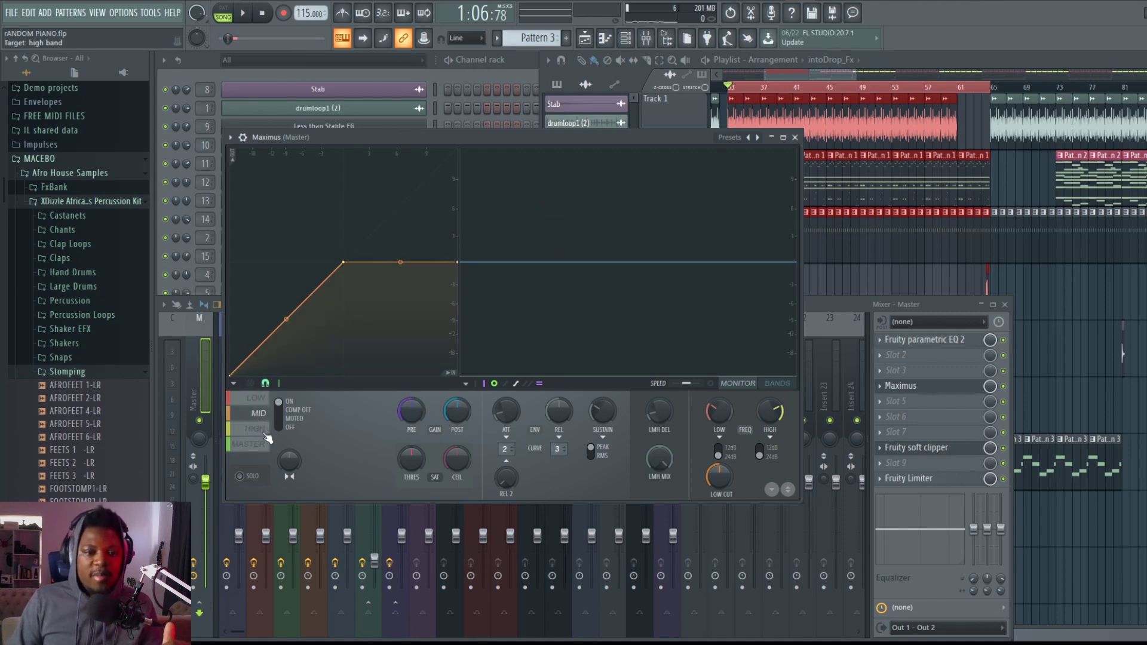
click(265, 434)
click(264, 449)
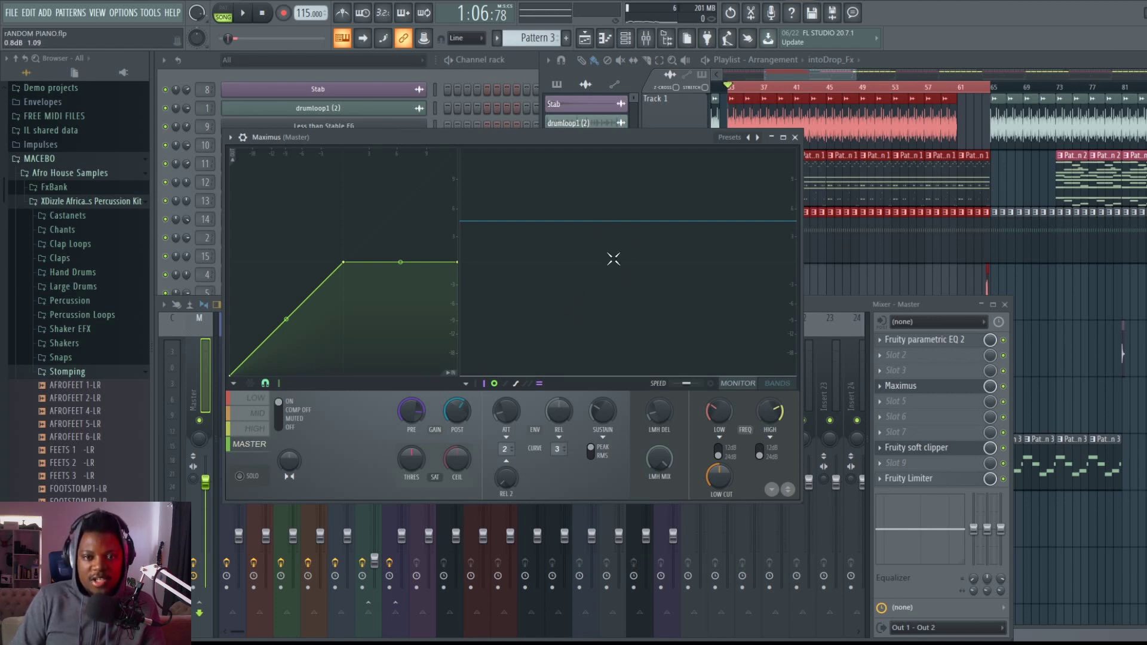
Show the Maximus frequency bands and lower the low band's crossover to about 120 Hz, with a brief playback check
click(624, 282)
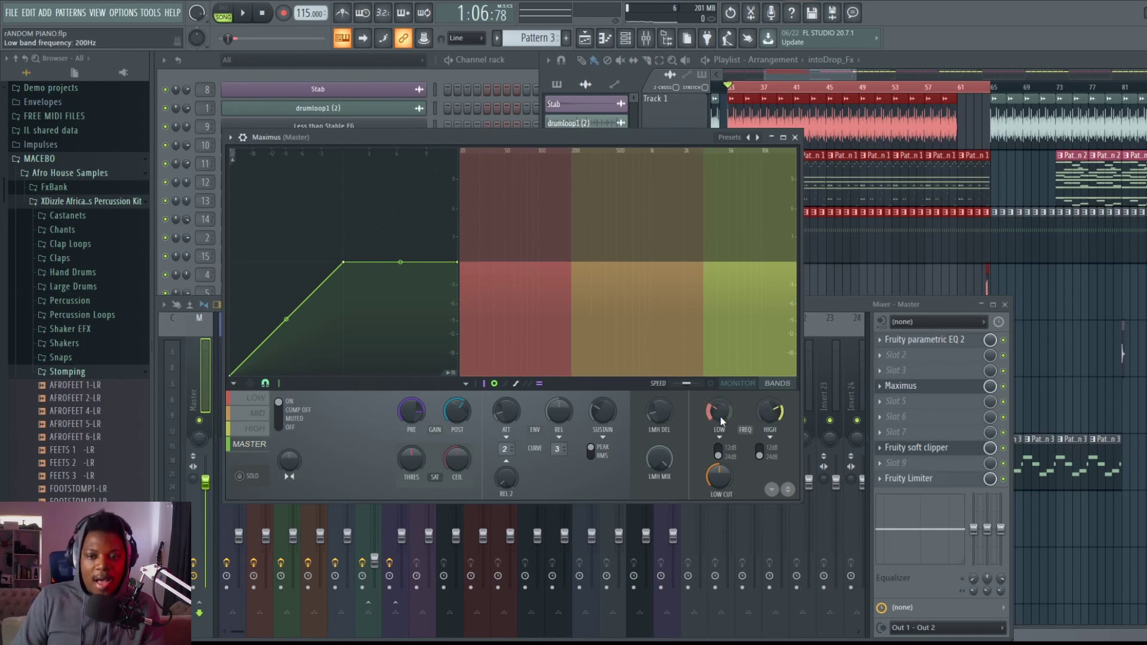
drag(719, 412, 776, 420)
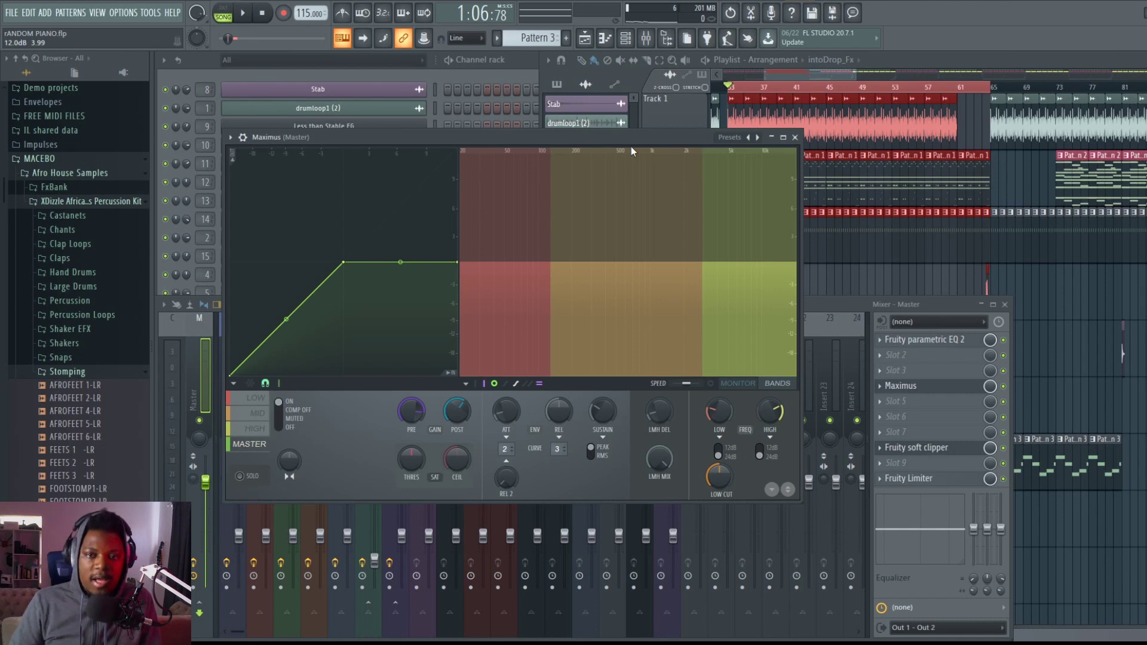
key(space)
key(space)
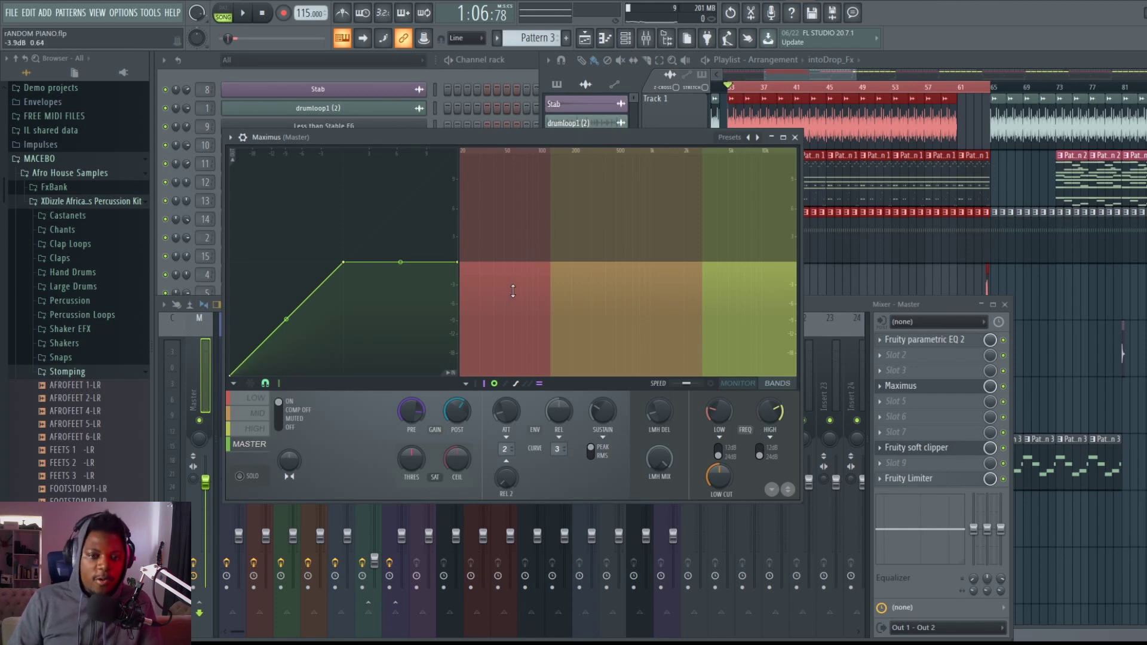
Raise the low band's pre gain to about 4 dB and lower its crossover to just under 100 Hz
drag(505, 263, 504, 226)
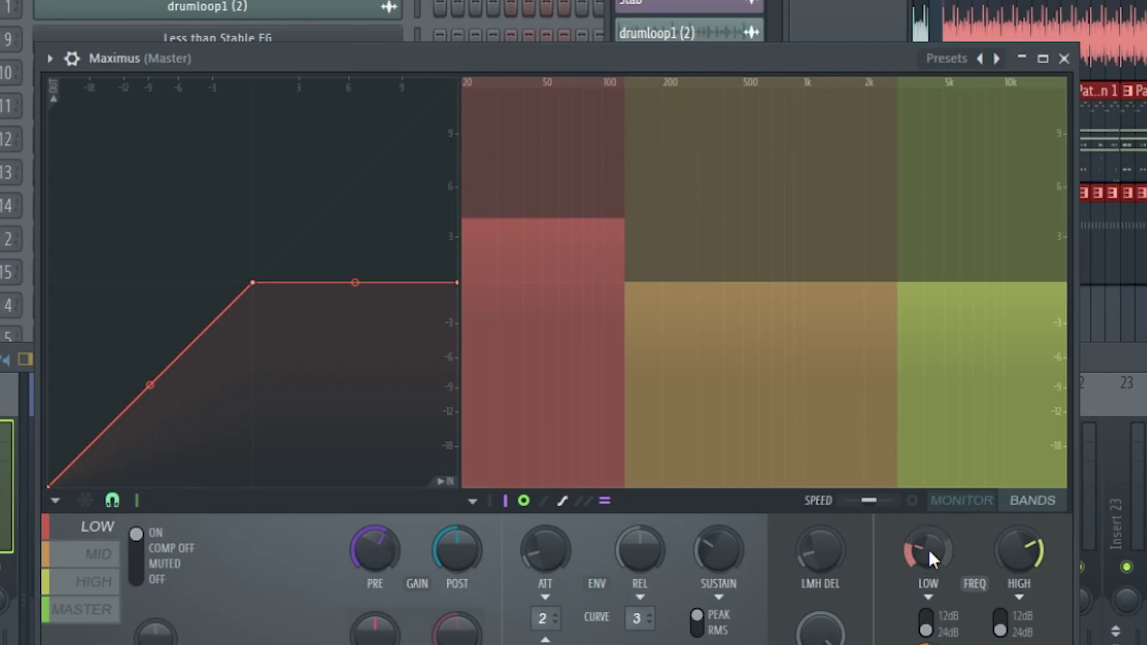
drag(720, 416, 720, 423)
drag(778, 389, 779, 389)
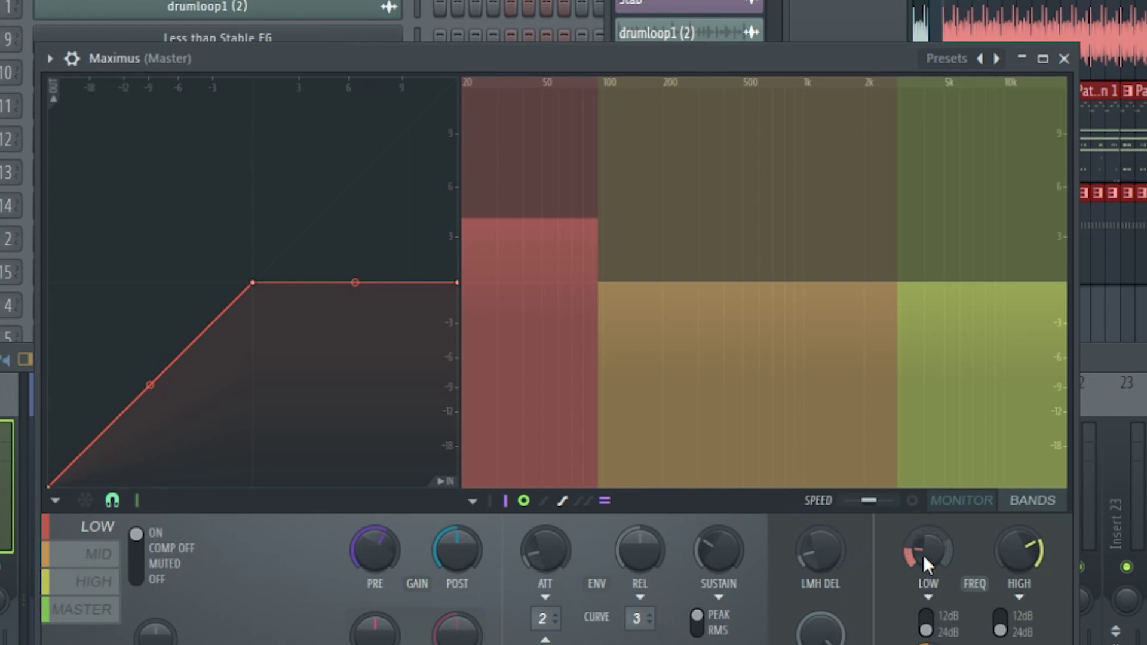
drag(925, 563, 925, 567)
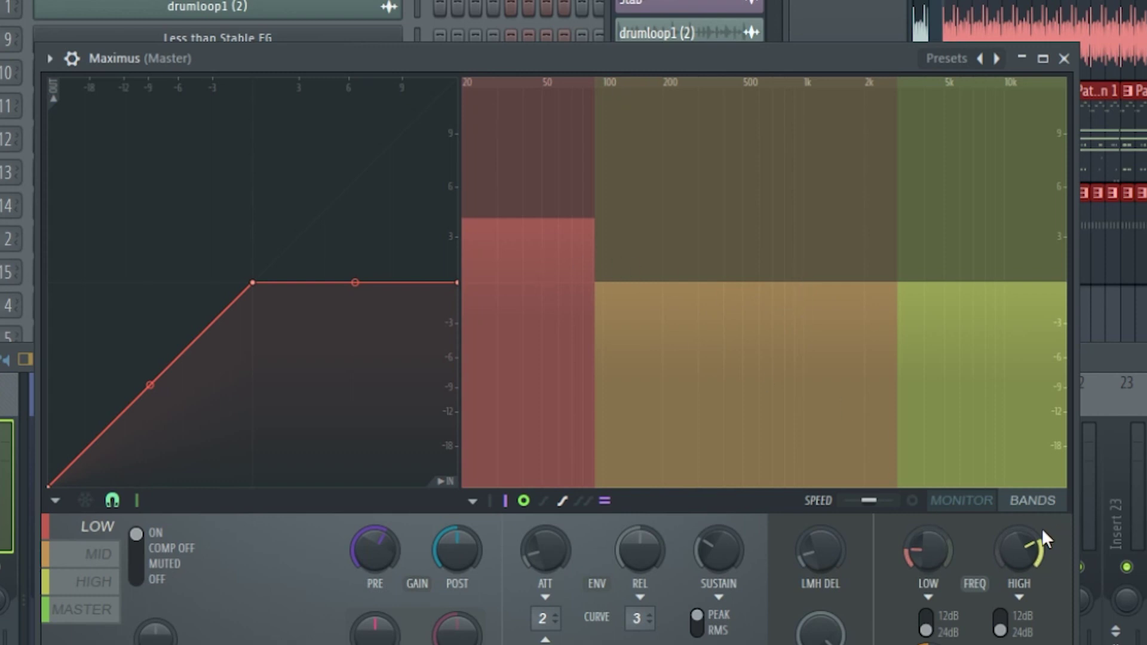
Raise the high band's pre gain to about 5.5 dB and shift its crossover frequency slightly higher
drag(973, 388, 973, 281)
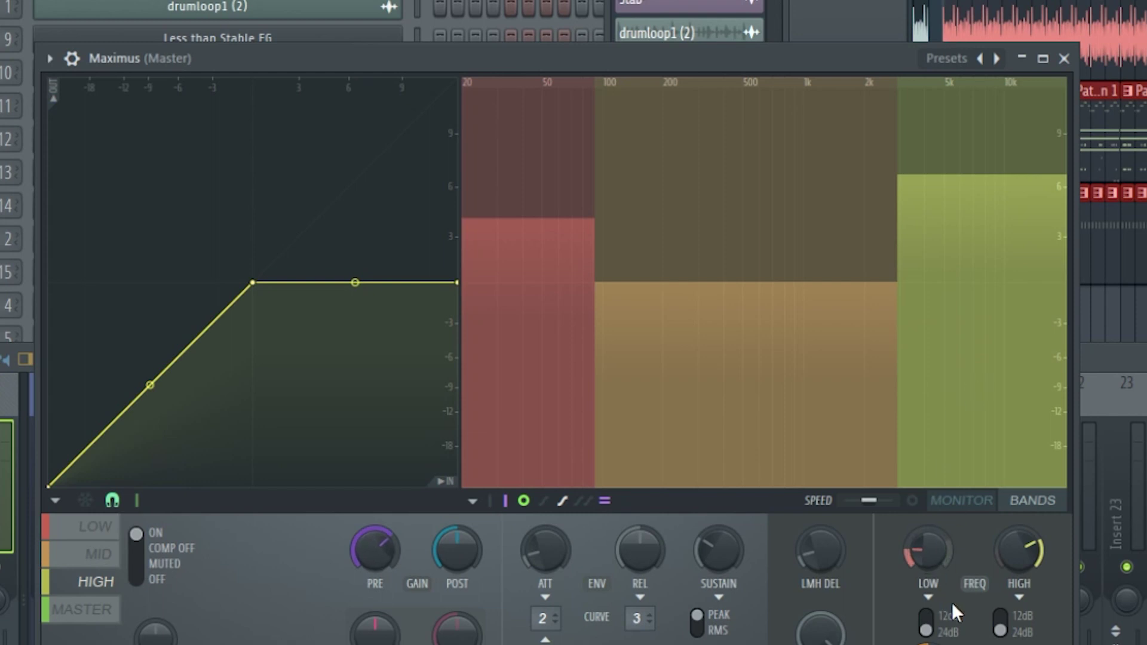
mouse_move(1019, 550)
mouse_down()
mouse_move(1019, 522)
mouse_move(1018, 536)
mouse_up()
mouse_move(988, 287)
mouse_down()
mouse_move(988, 322)
mouse_move(984, 285)
mouse_up()
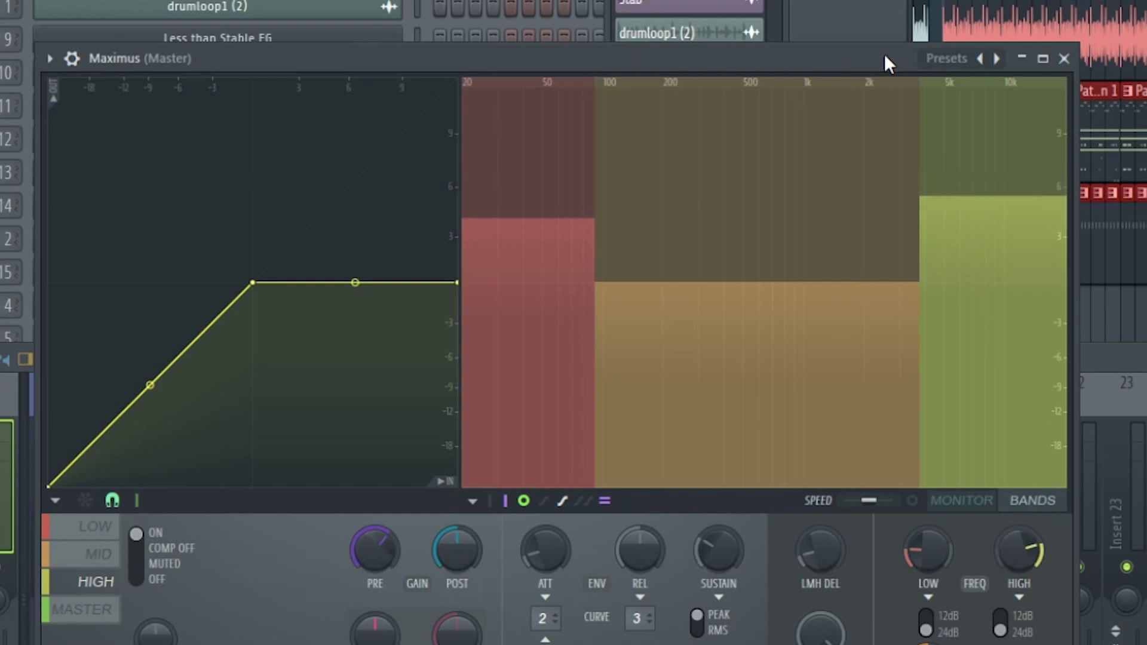
Try the low band's pre gain up to about 9 dB during playback, and return it to about 4 dB
drag(884, 54, 894, 56)
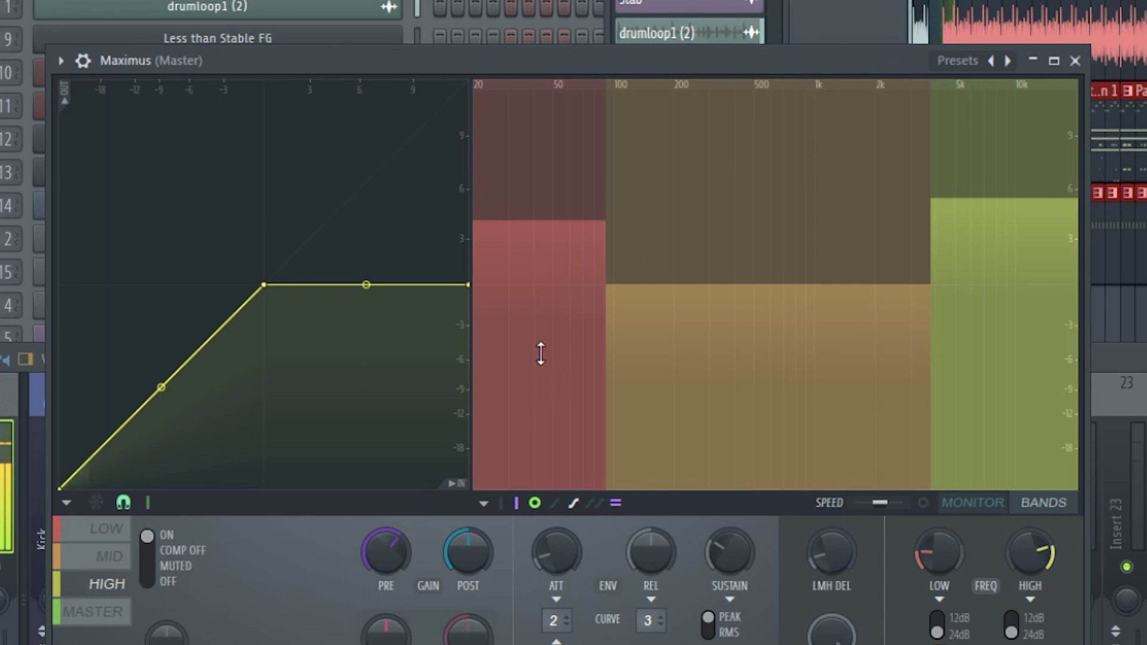
drag(543, 342, 543, 259)
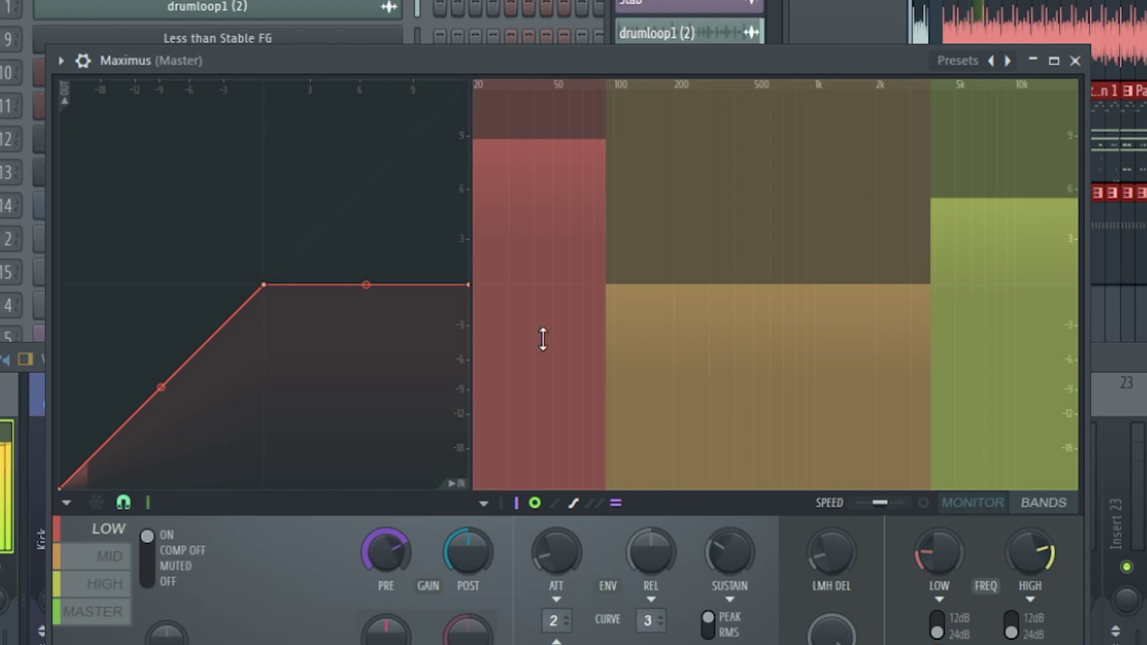
drag(543, 335, 543, 358)
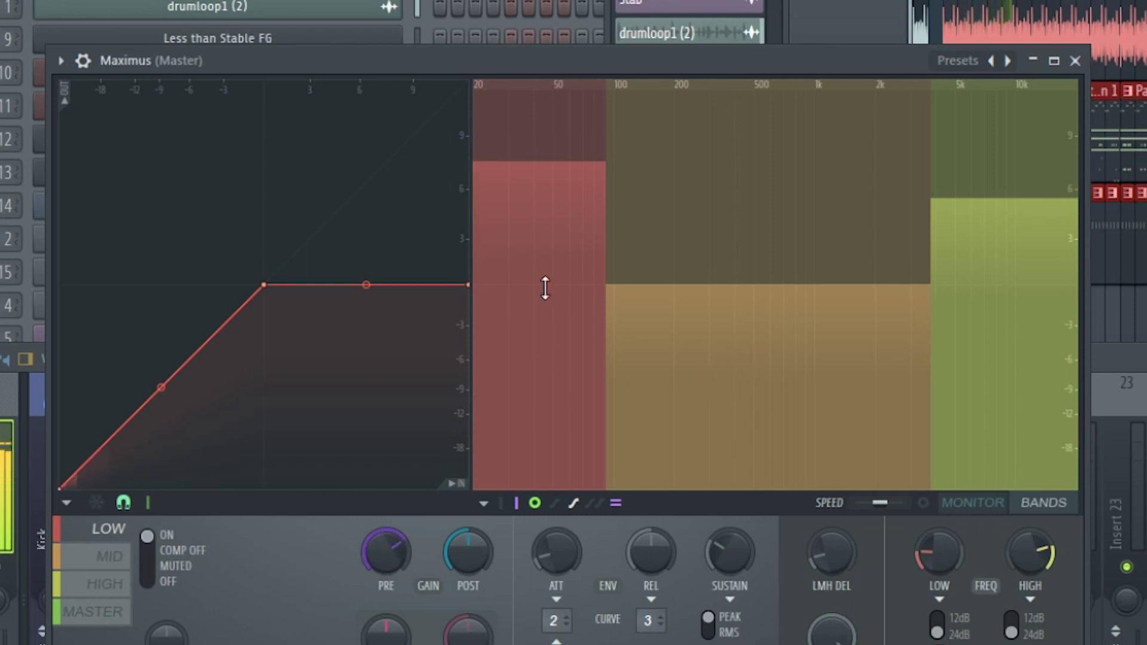
drag(543, 281, 543, 341)
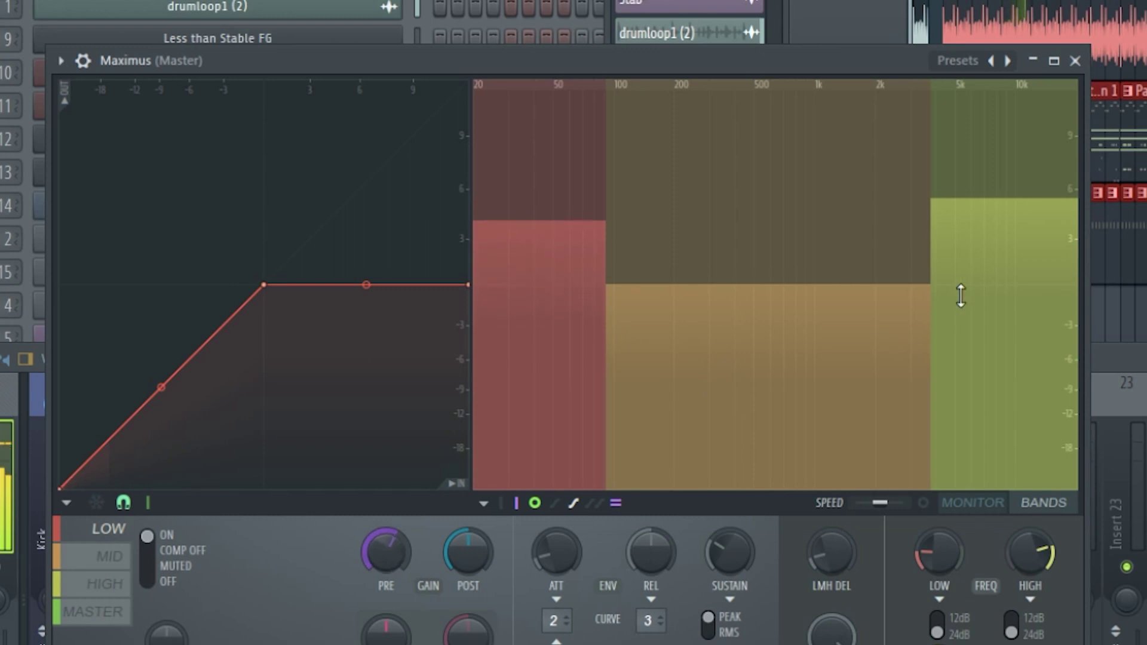
Raise the high band's pre gain to about 8 dB and lower the mid band's to about -2 dB
drag(960, 295, 960, 248)
drag(735, 376, 736, 421)
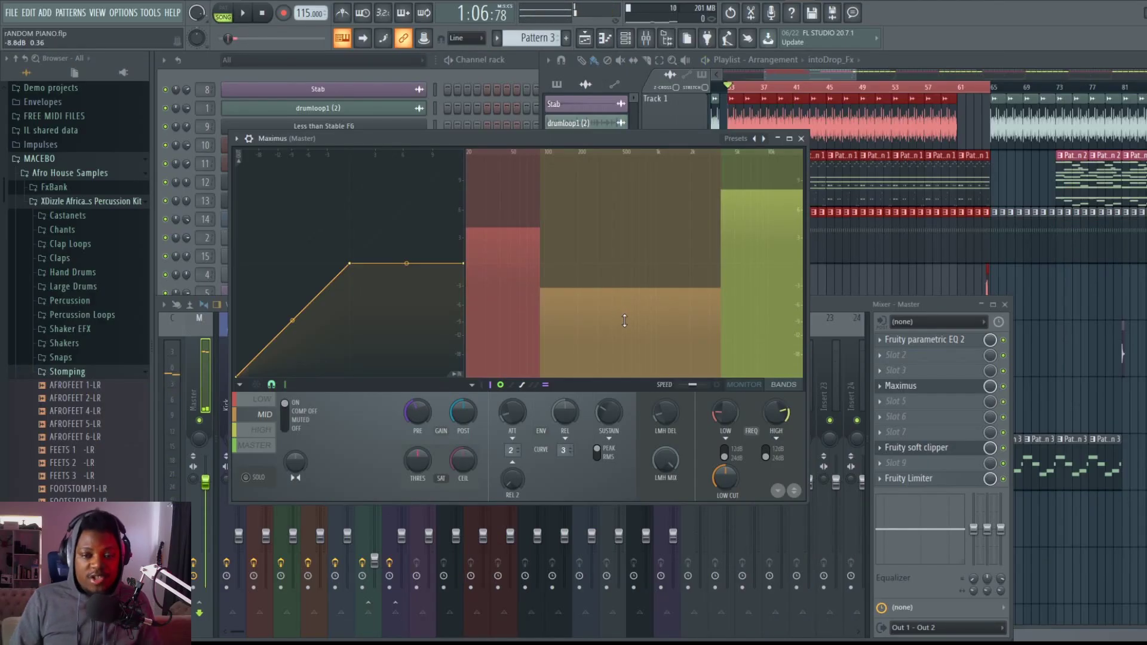
scroll(624, 321, up, 2)
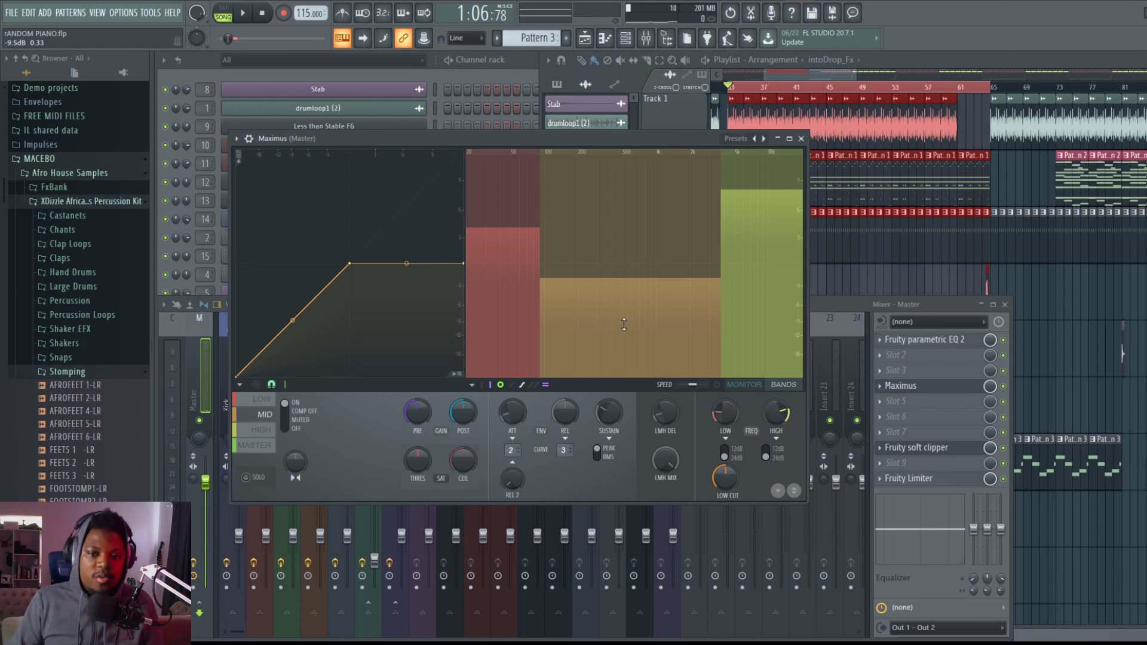
scroll(625, 308, down, 1)
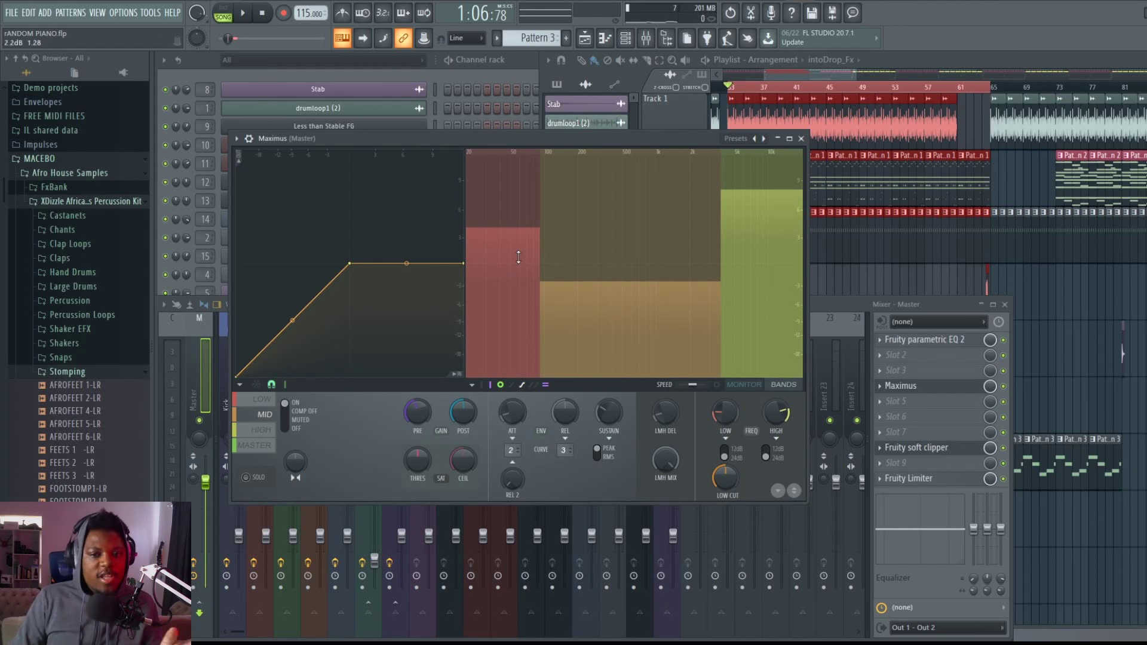
Set the high band's pre gain to 6.6 dB and the mid band's to about -1 dB, and reposition the Maximus window
scroll(744, 249, down, 3)
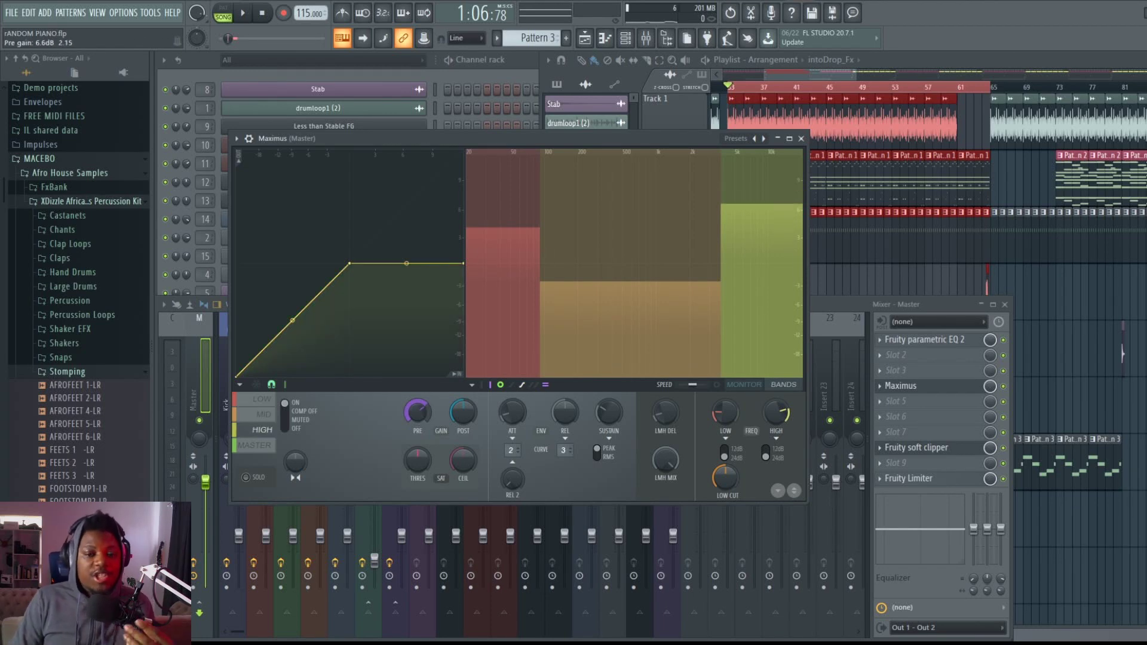
scroll(627, 311, up, 2)
scroll(623, 306, up, 1)
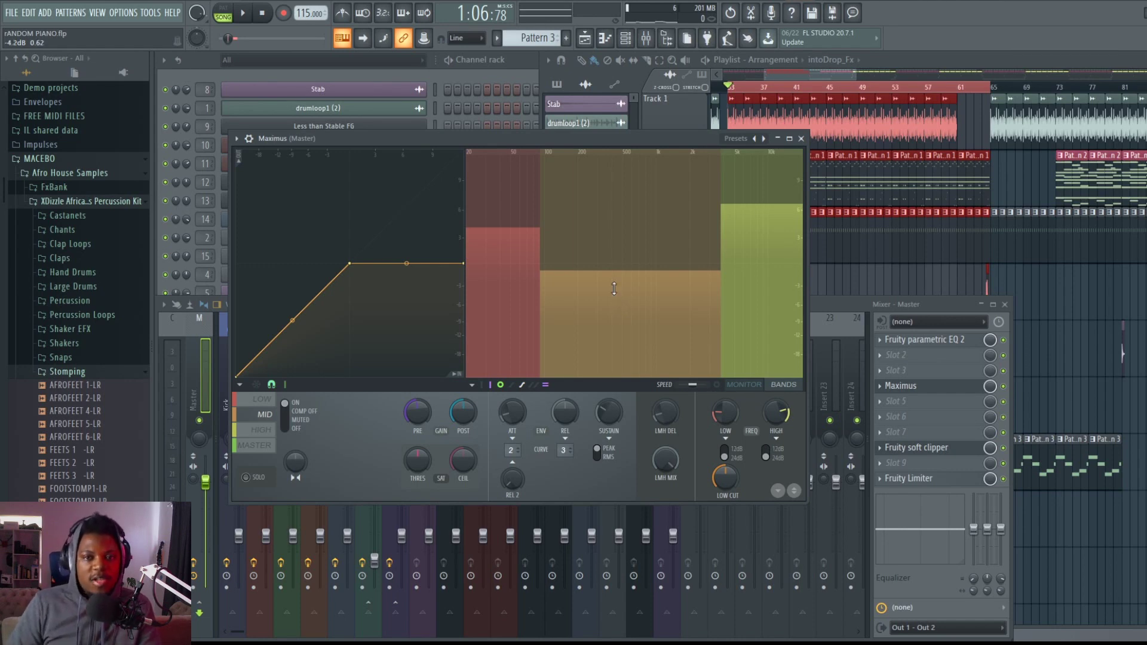
drag(615, 140, 644, 154)
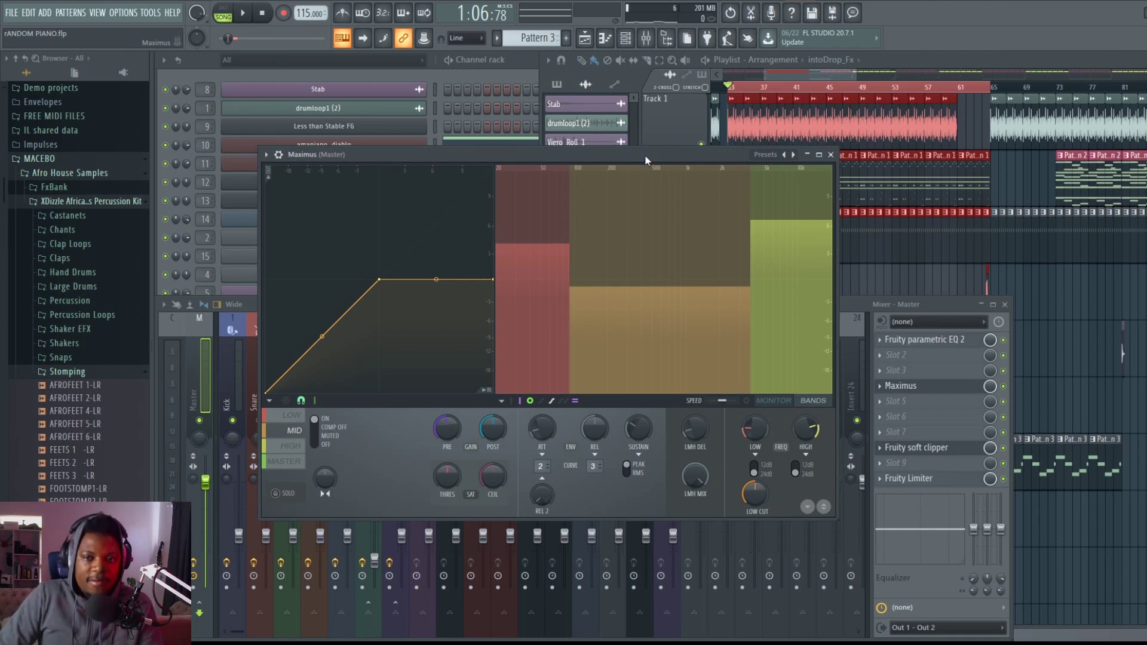
Lower the high band's pre gain to just below the low band's, reduce the low band's slightly, and reposition the Maximus window
drag(644, 155, 569, 166)
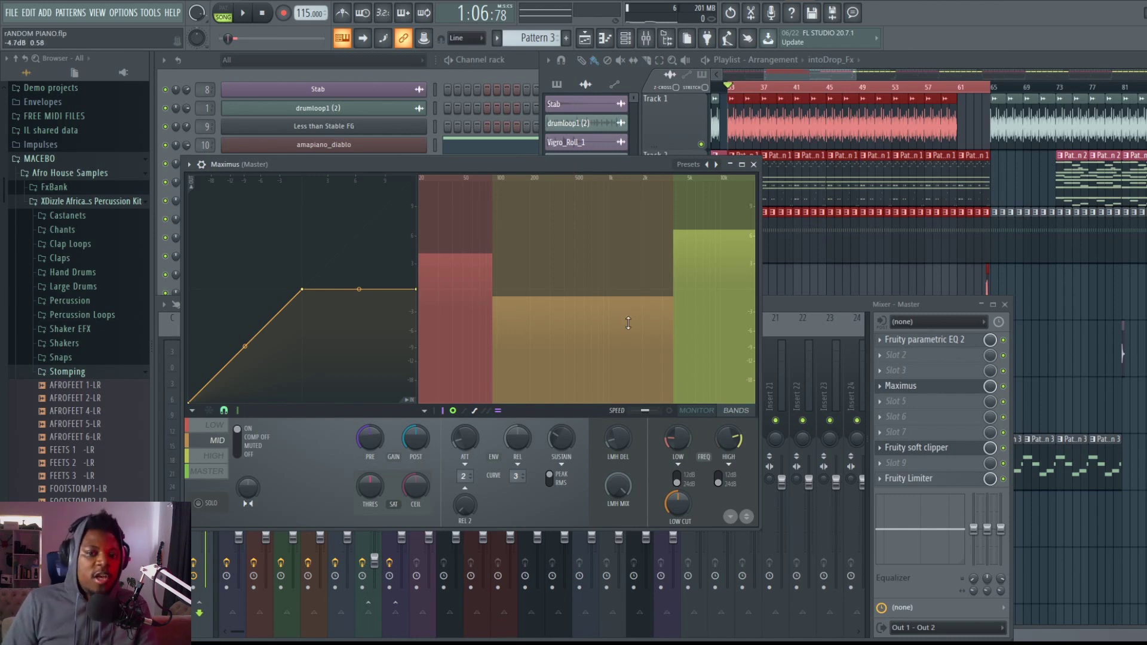
drag(708, 292, 707, 328)
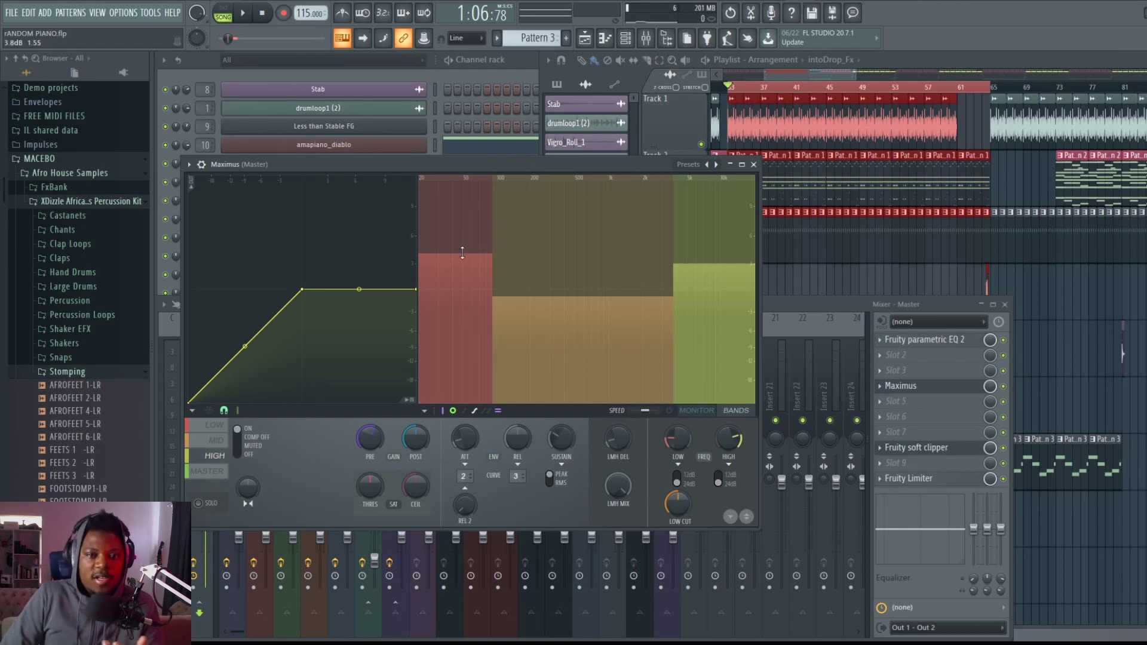
drag(490, 164, 522, 175)
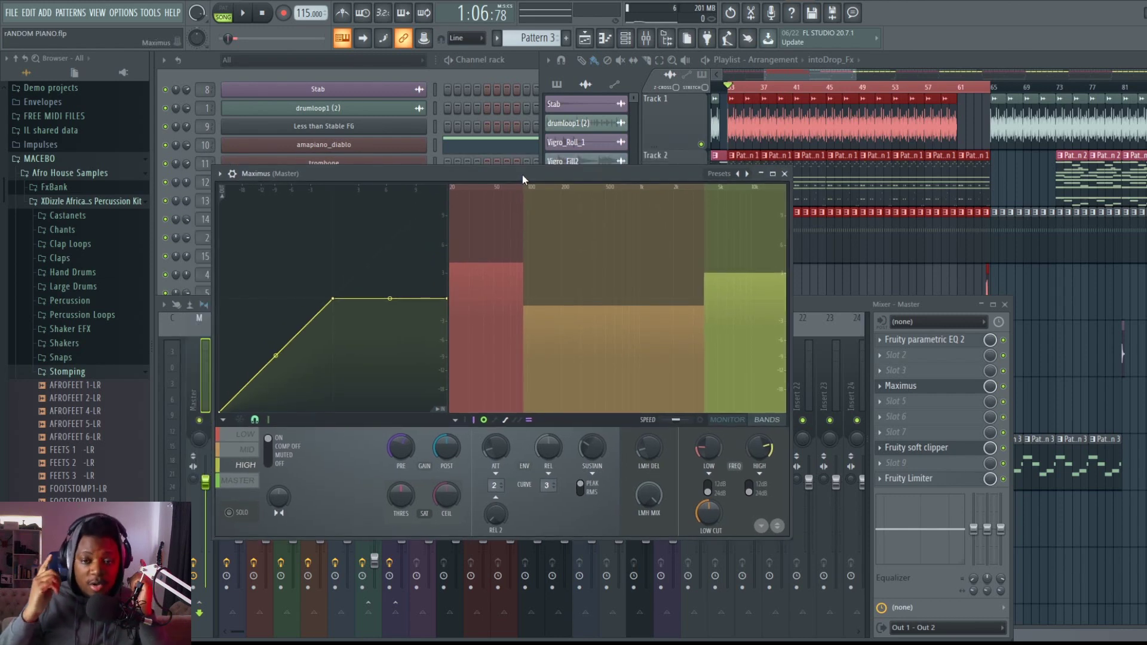
drag(529, 171, 542, 178)
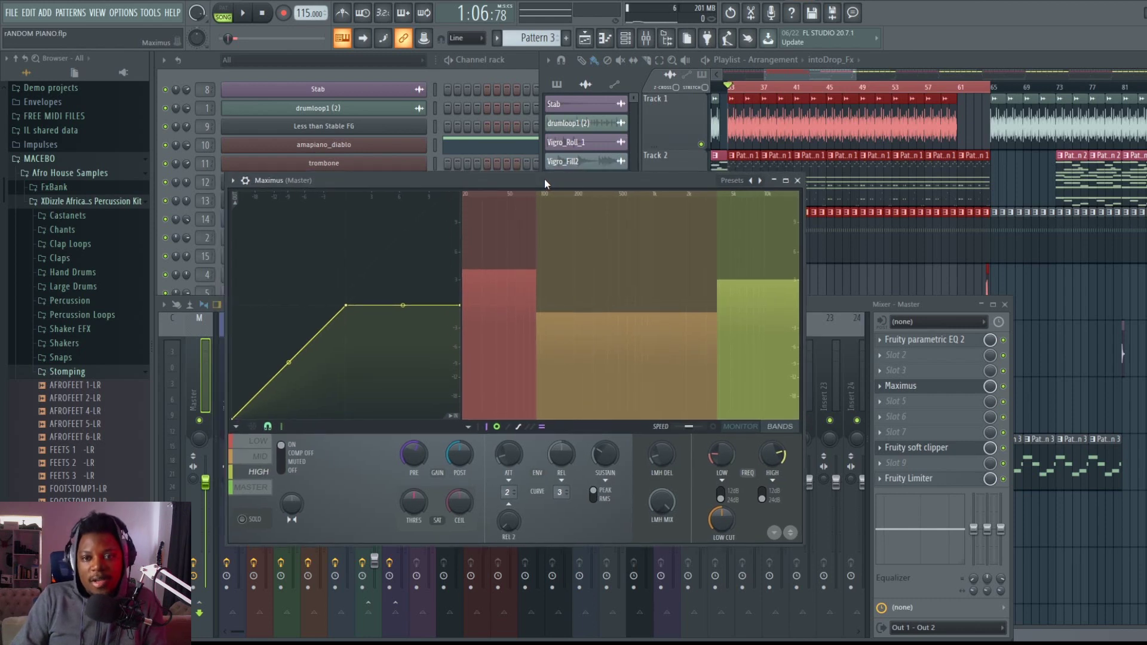
click(517, 329)
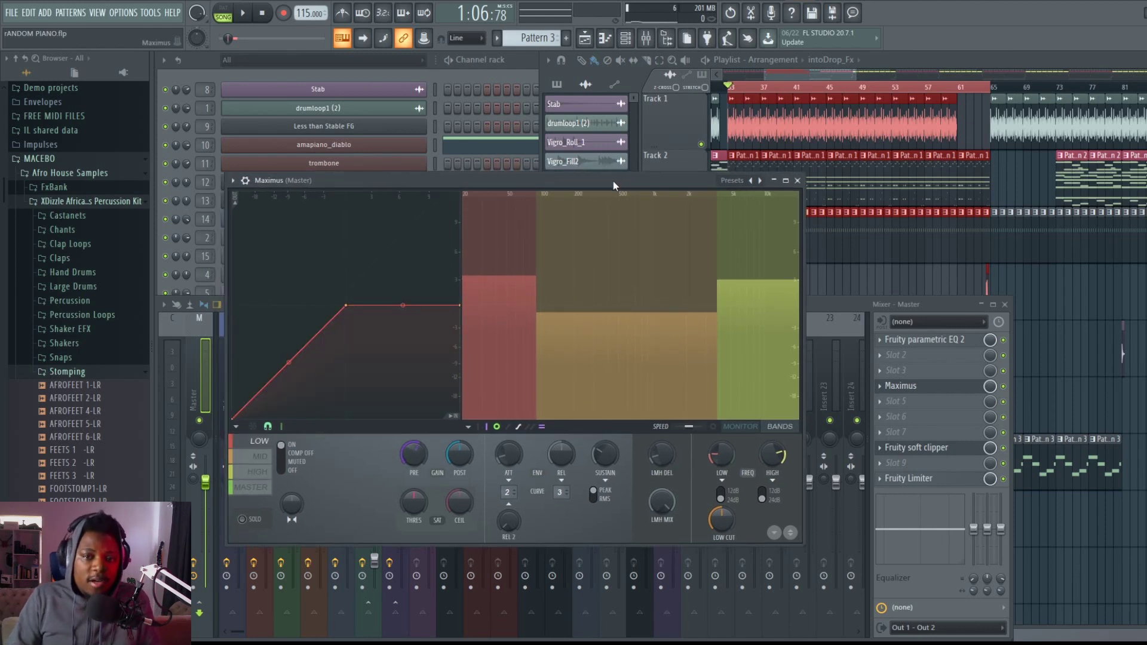
drag(613, 181, 647, 196)
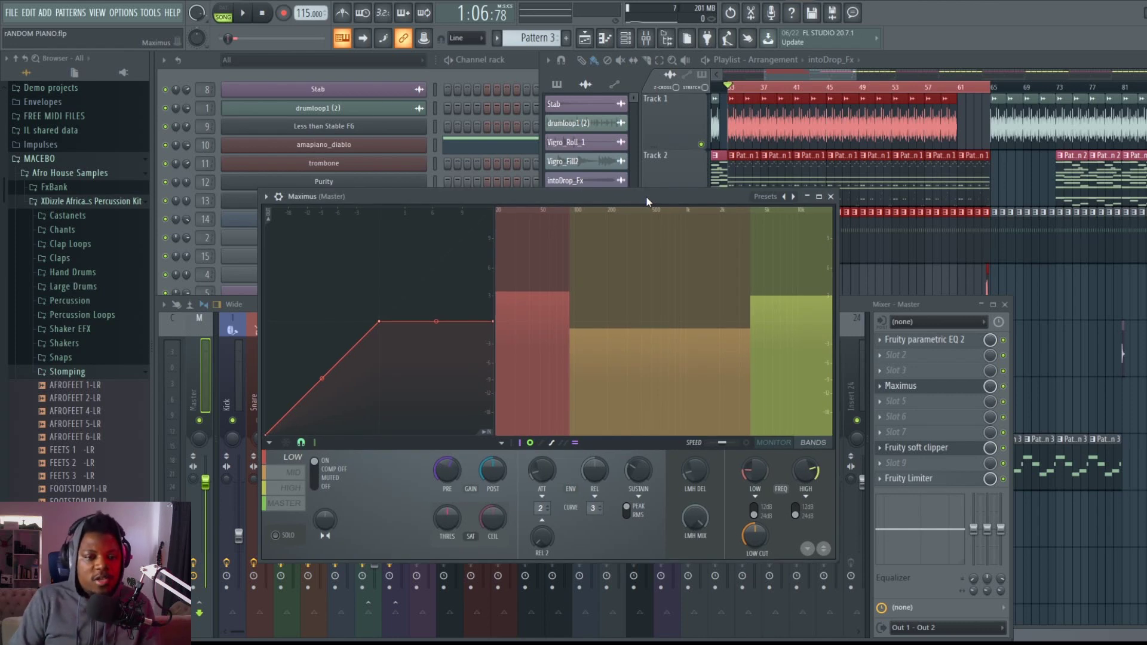